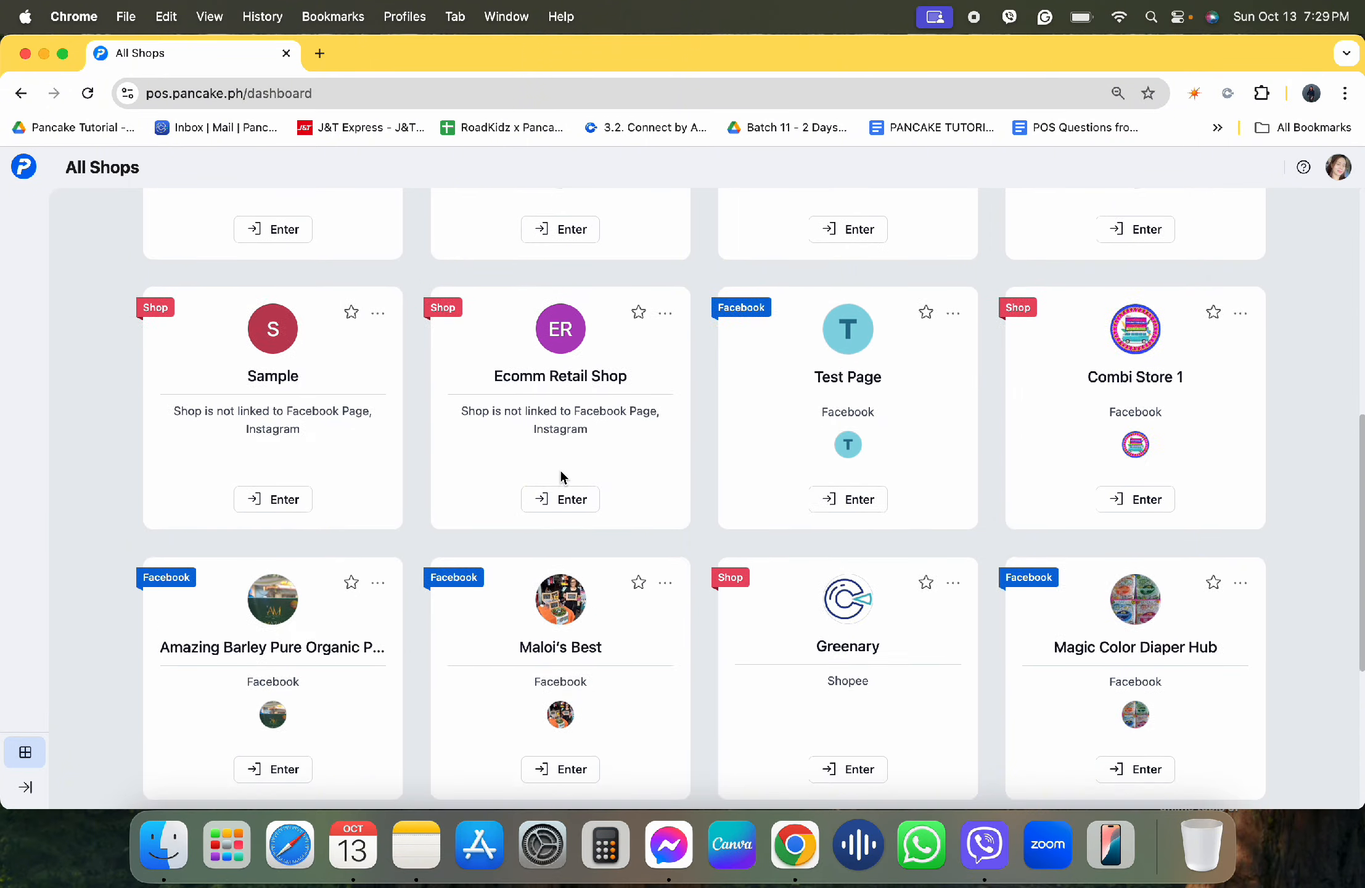
Step: Enter the Pancake Philippines Demo shop and open its user commission settings
scroll(561, 475, up, 3)
scroll(560, 474, up, 8)
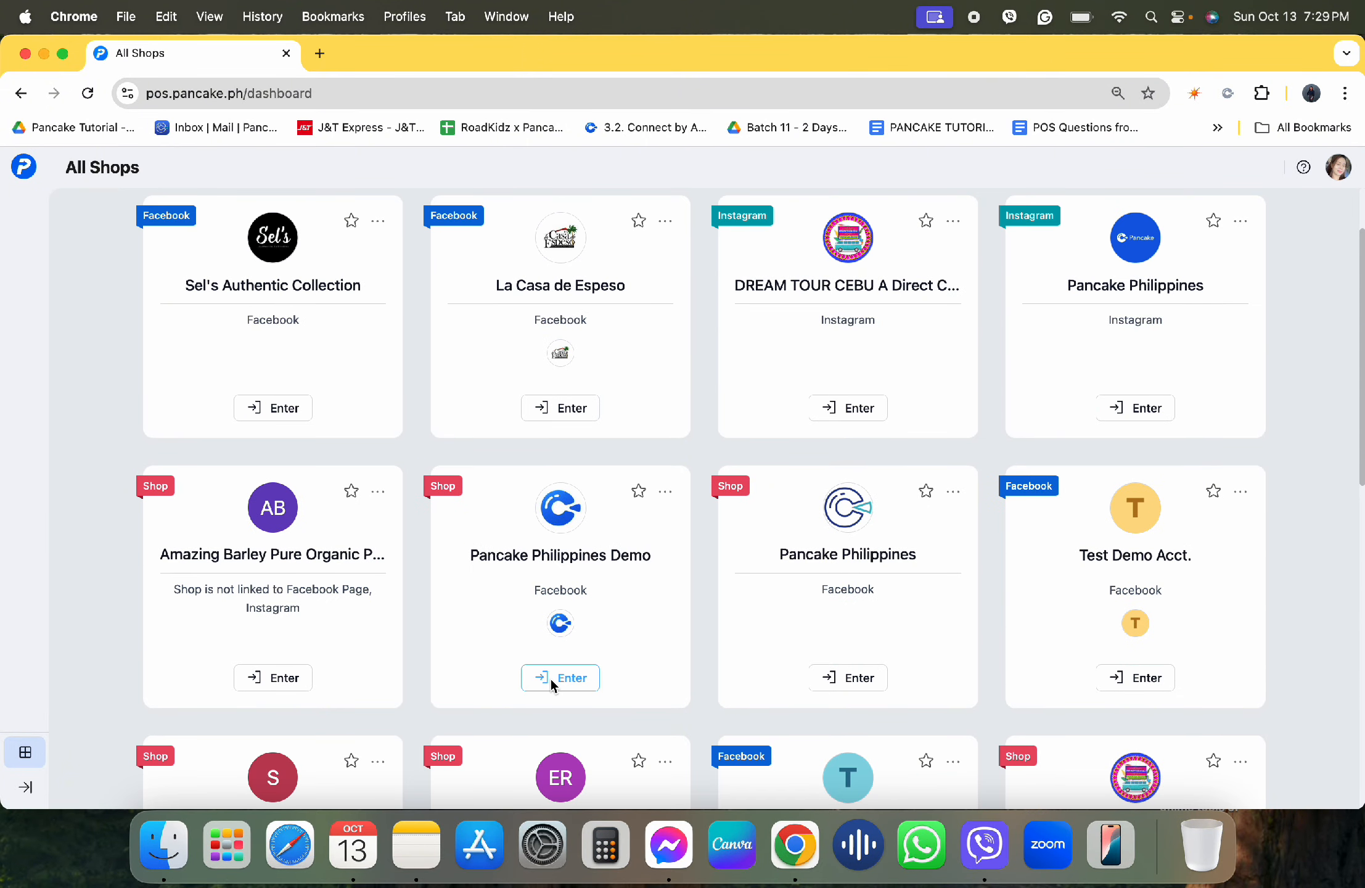
click(550, 677)
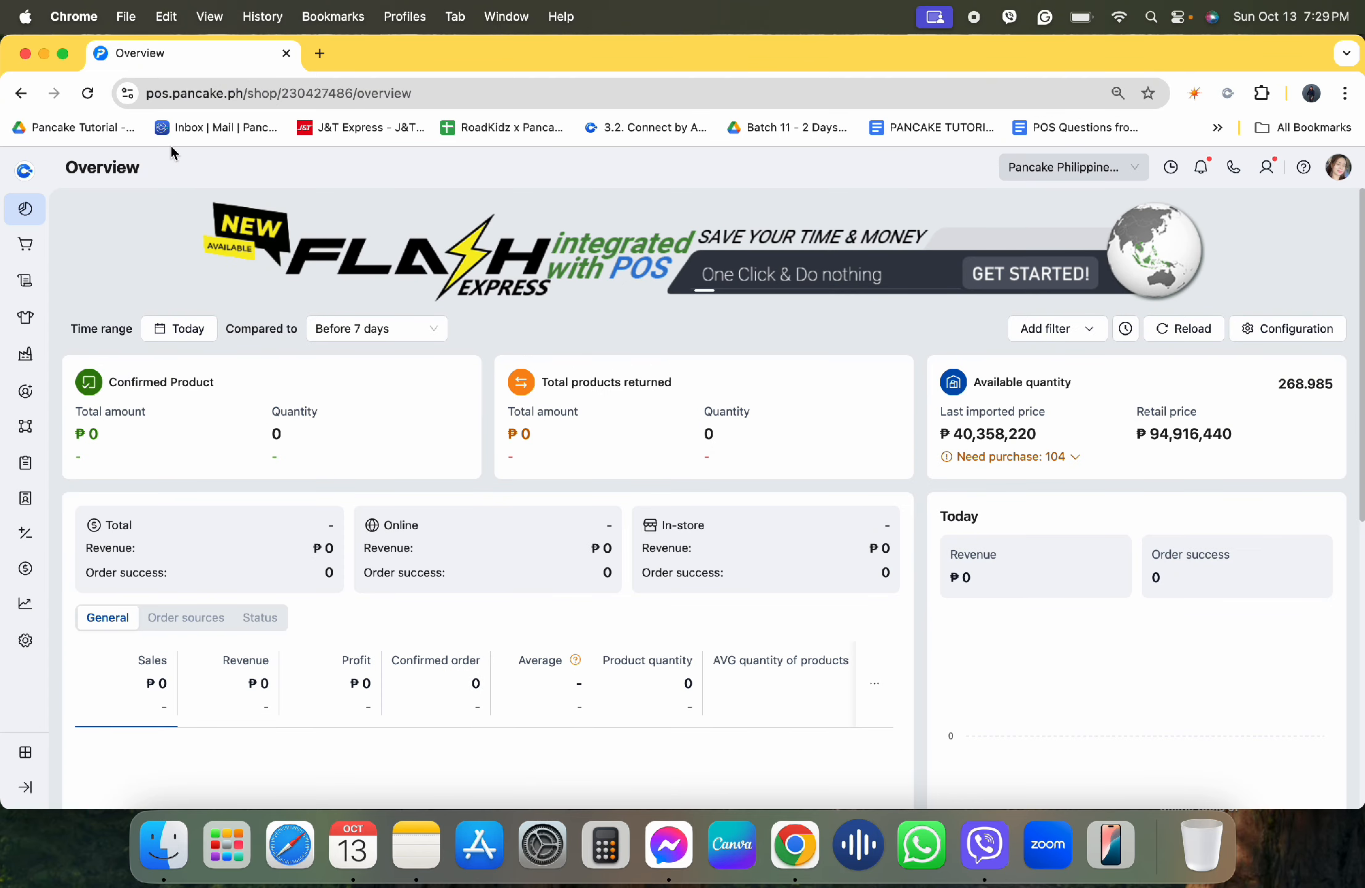
click(25, 644)
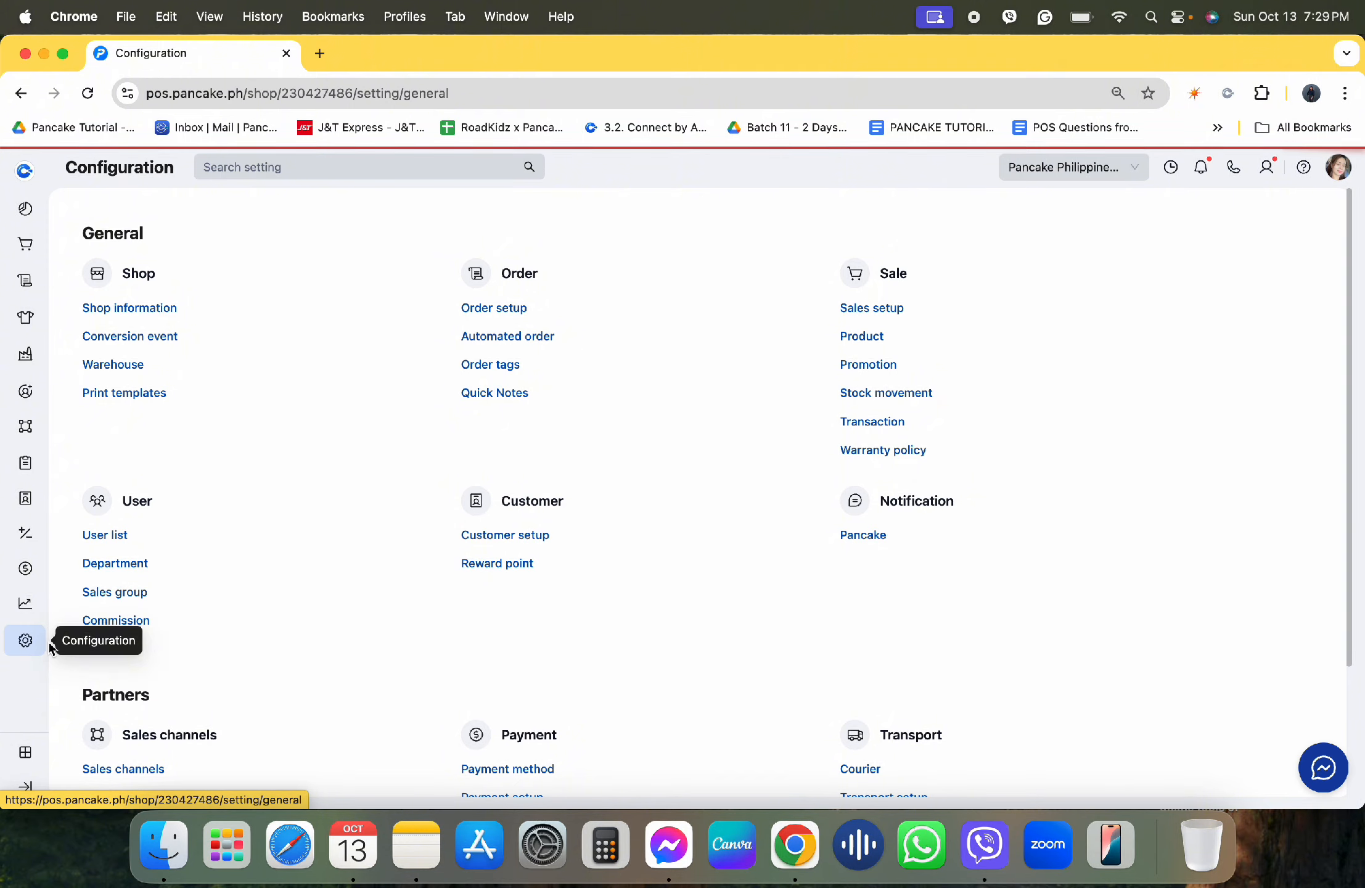
click(123, 618)
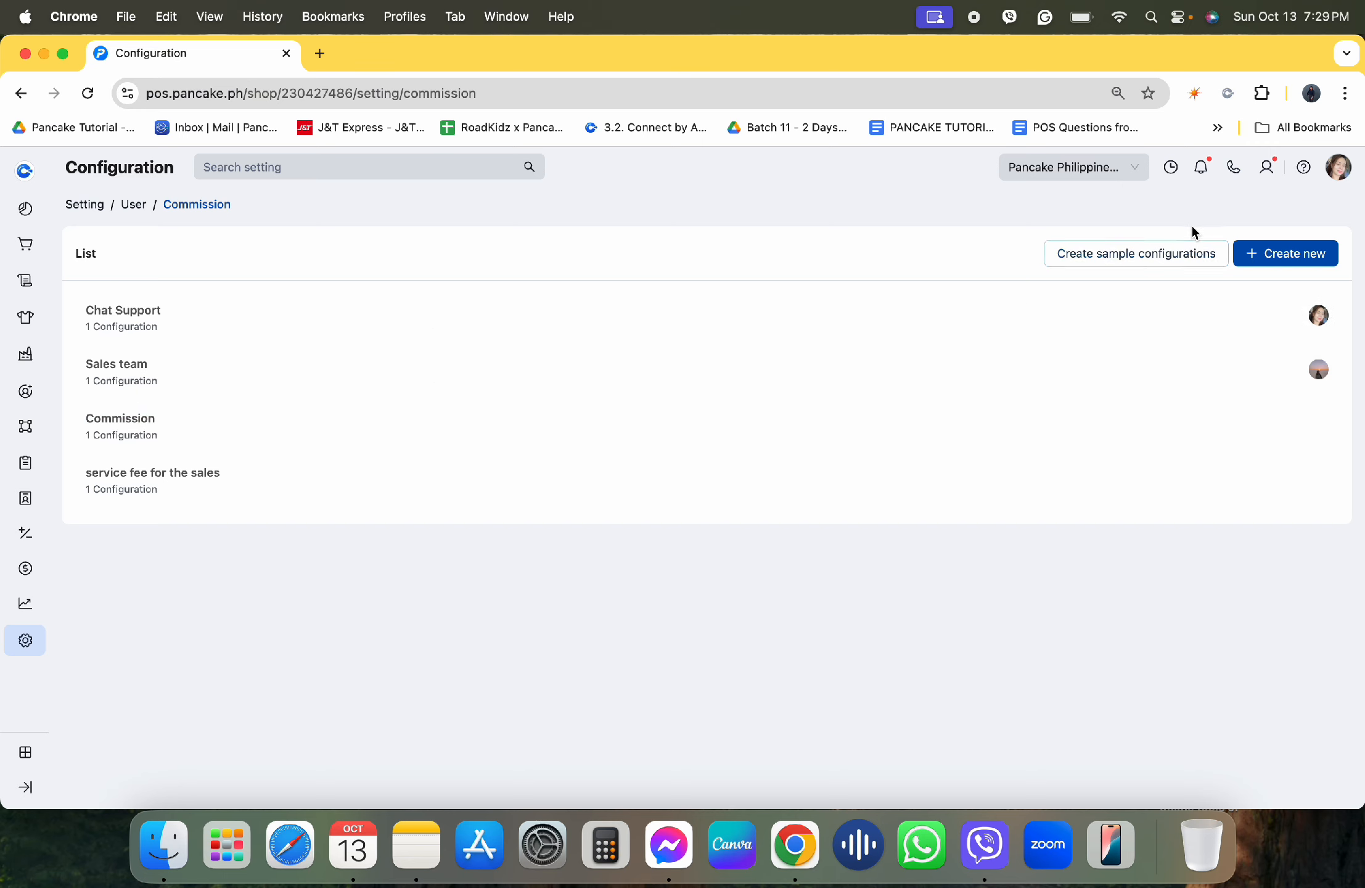
Step: Start a new commission section and name it "CSR Team Commissions"
click(1293, 263)
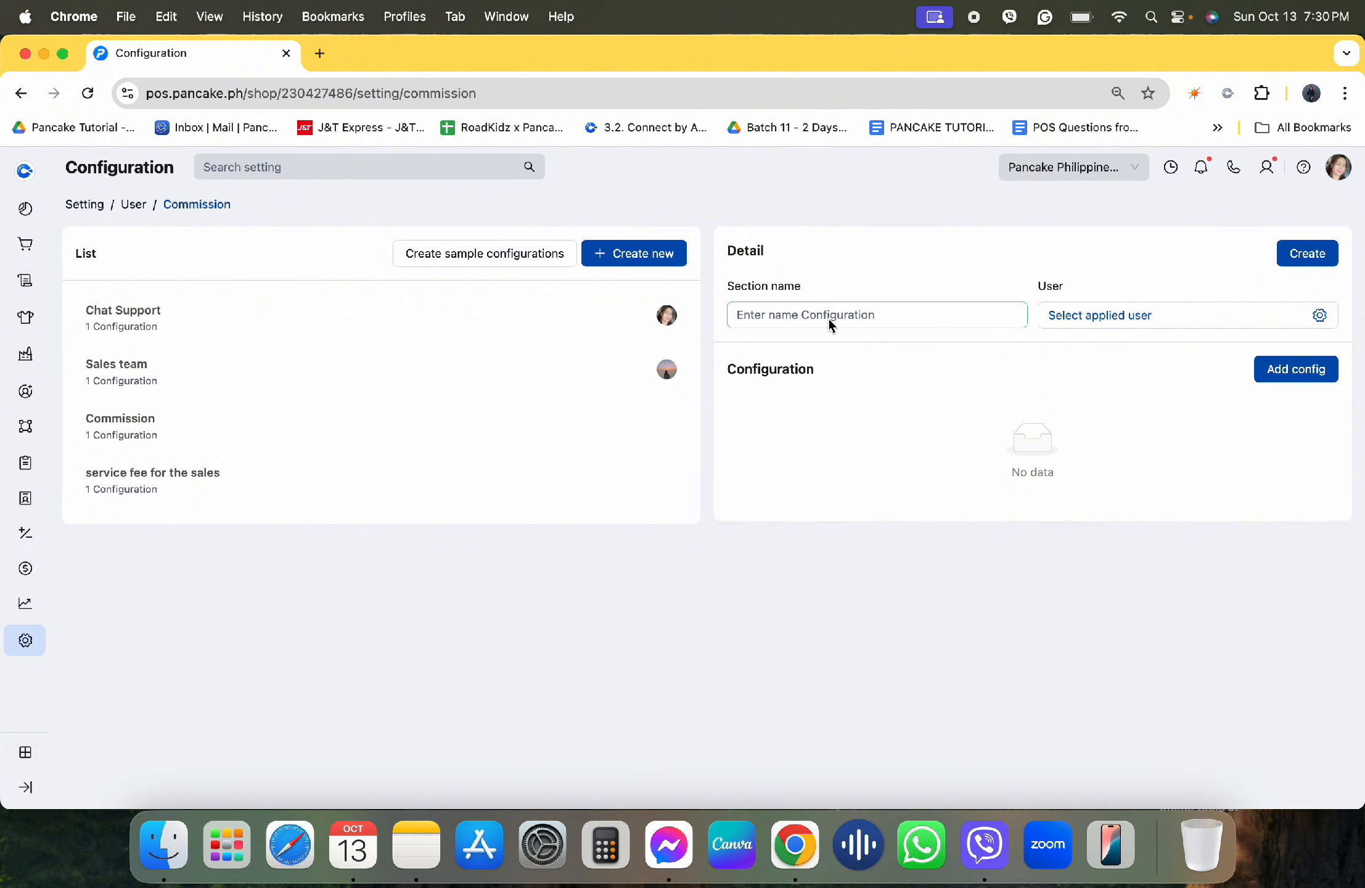
click(796, 316)
text(C)
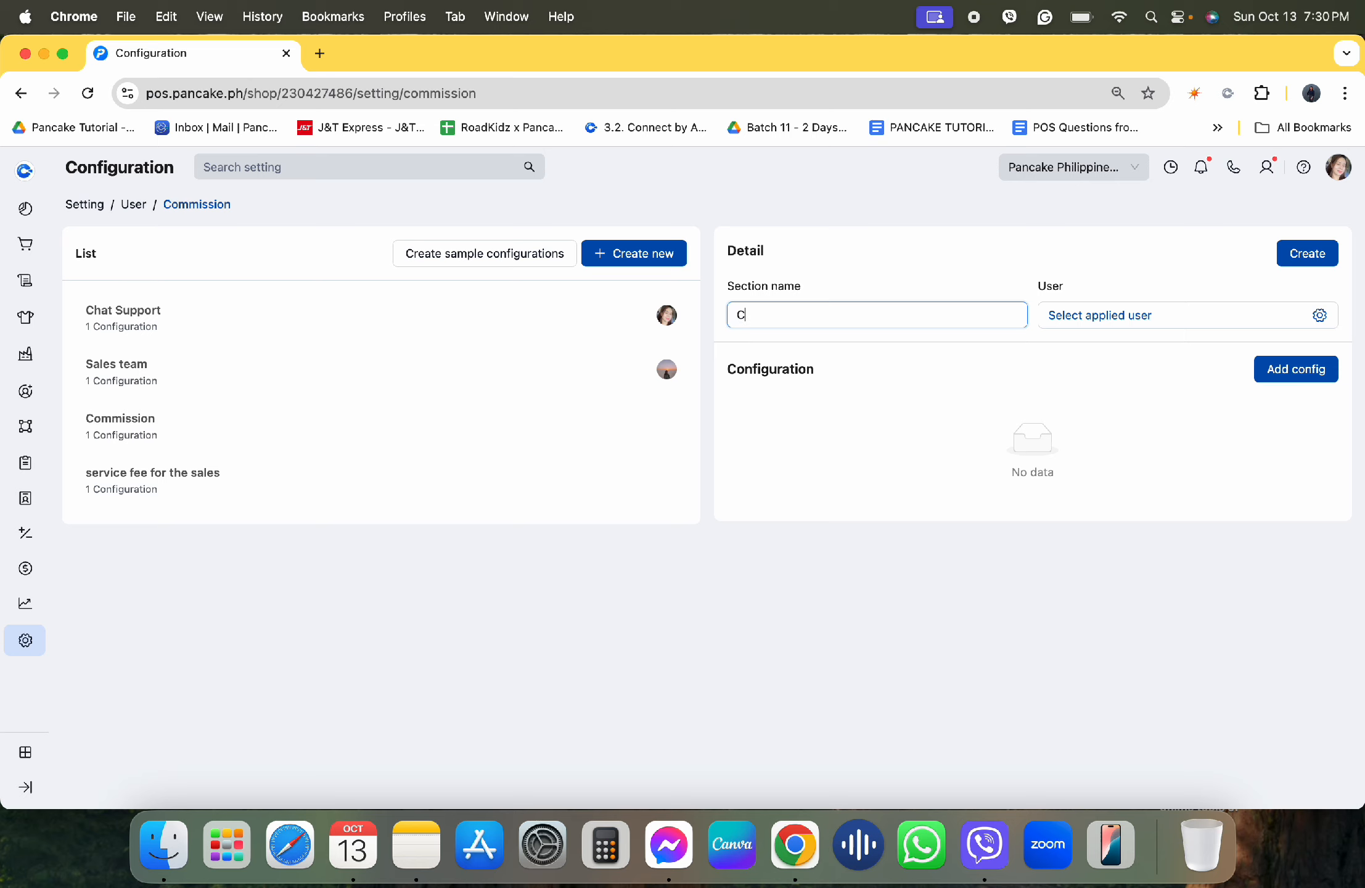
text(SR Team Commissuons)
Step: Apply the CSR Team Commissions section to seven staff users and confirm the selection
click(1040, 315)
click(750, 307)
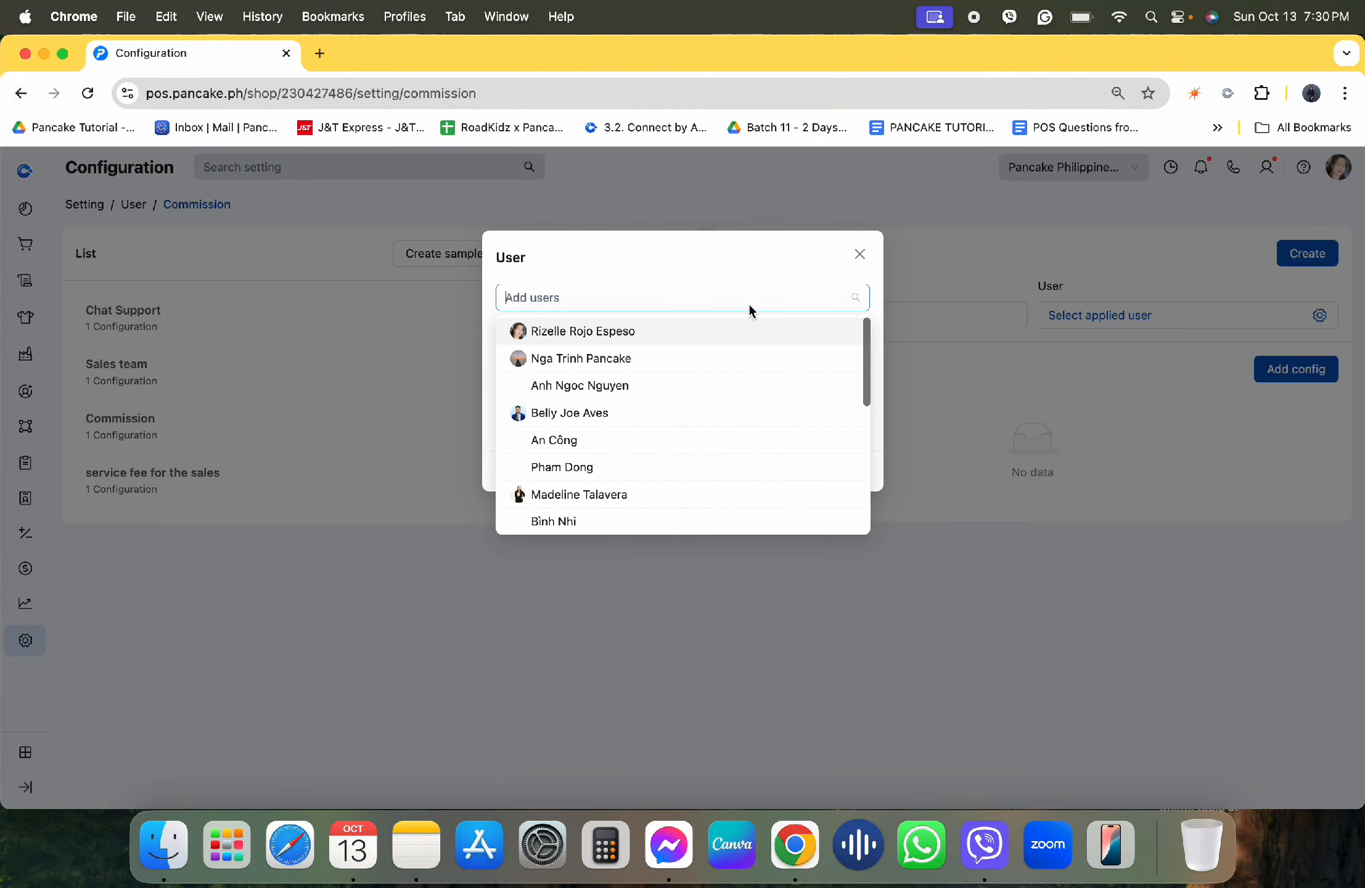
click(695, 337)
click(647, 338)
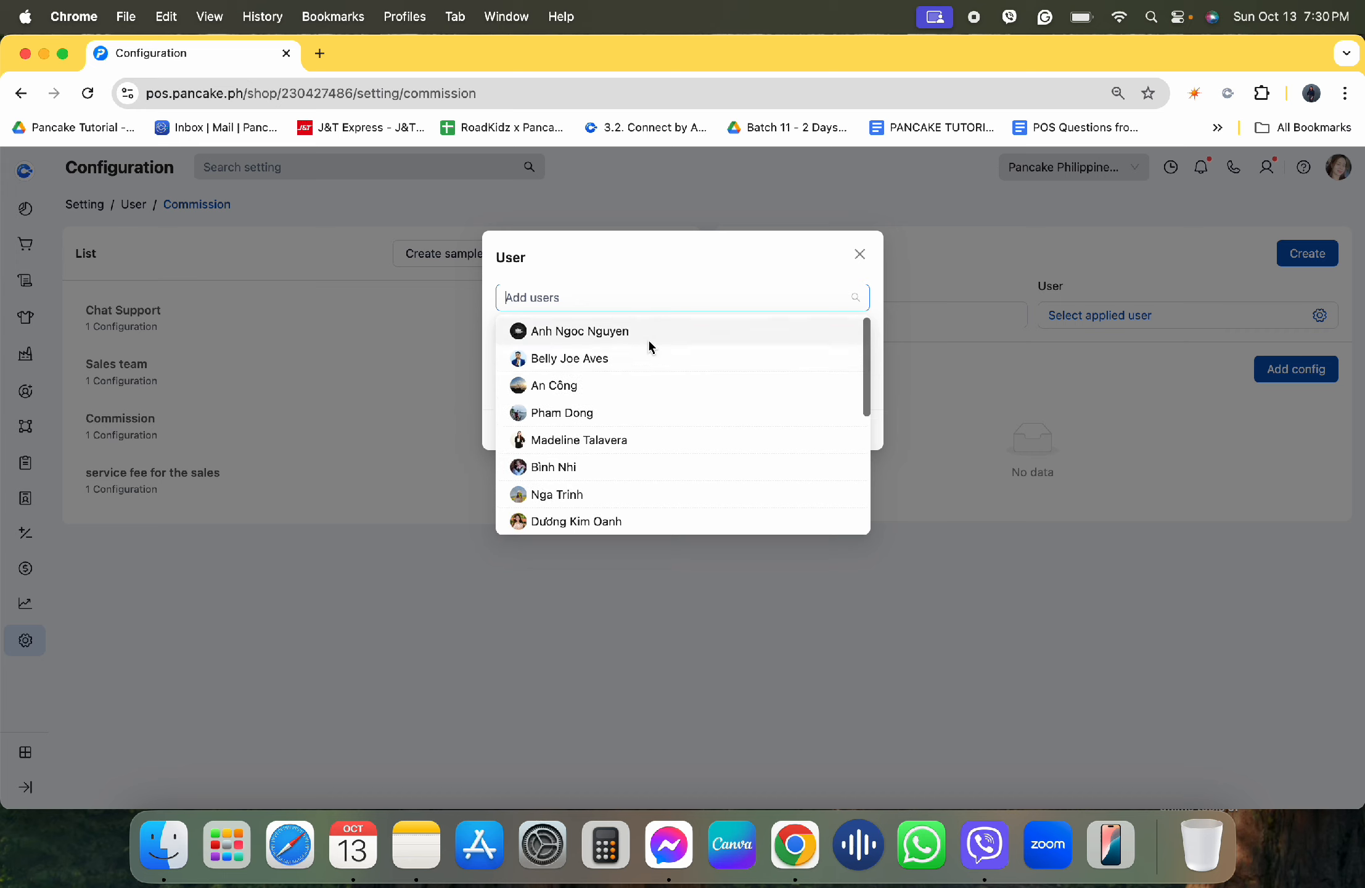
click(641, 330)
click(628, 335)
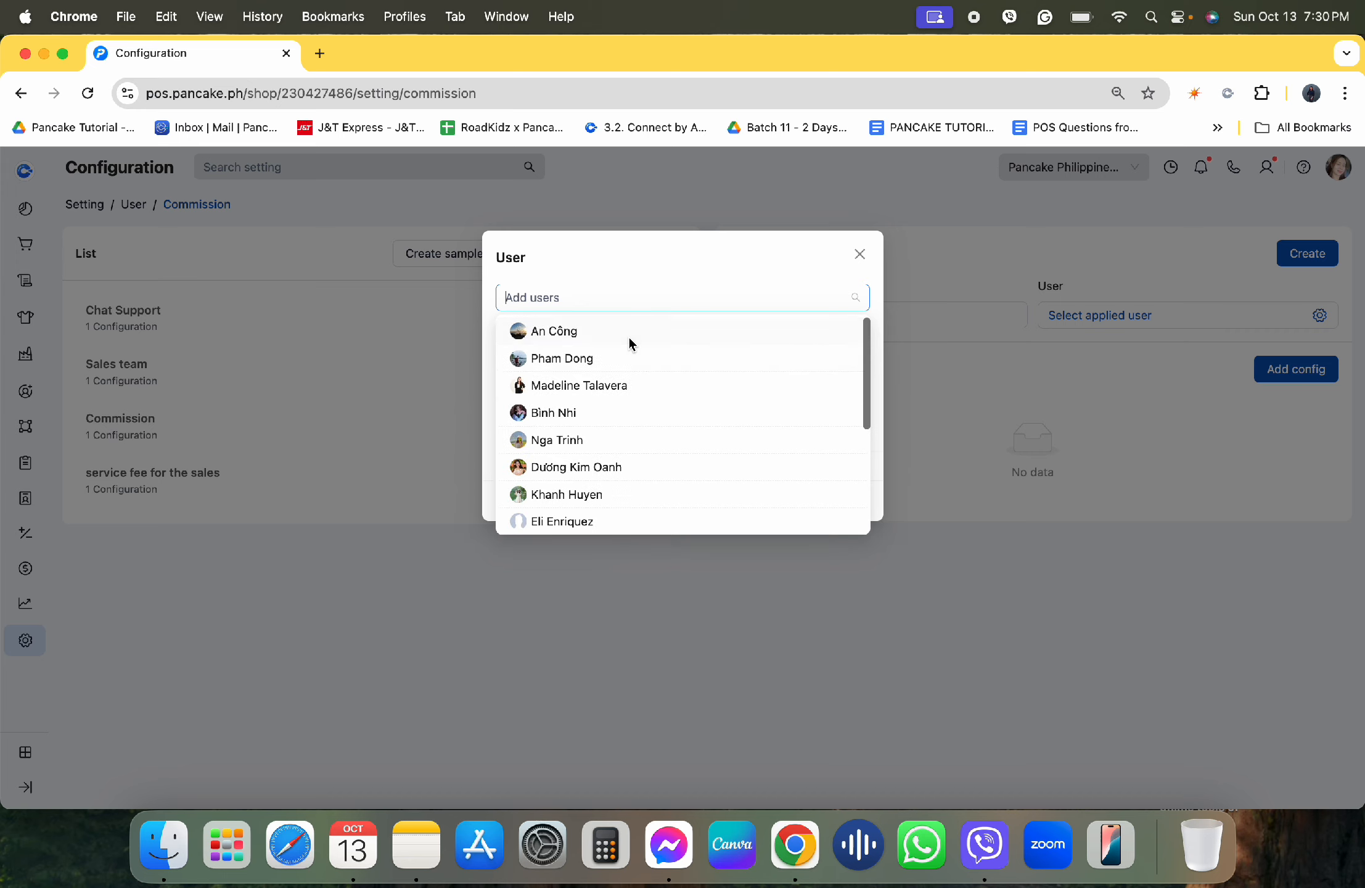
click(608, 361)
click(608, 387)
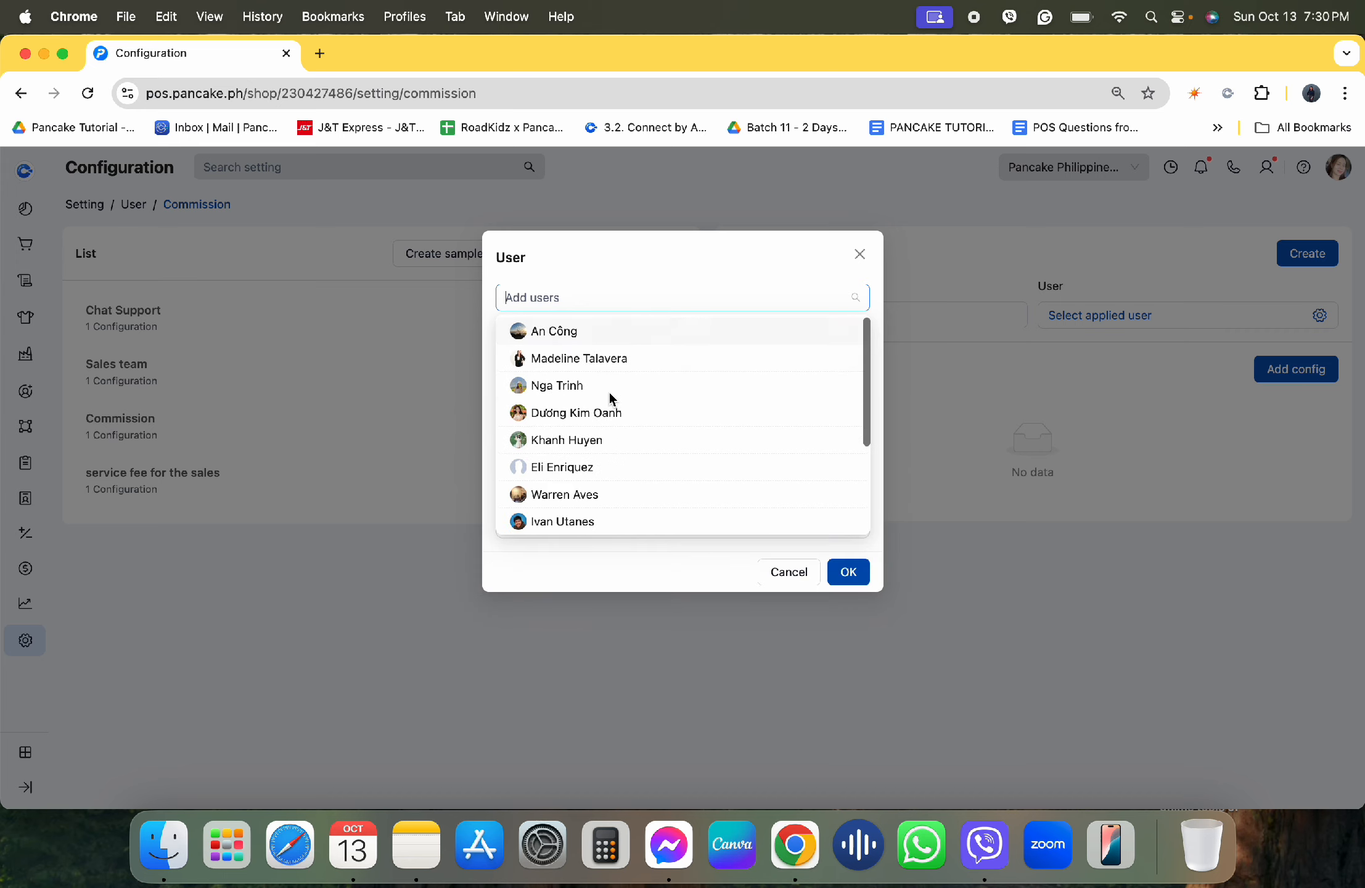
click(618, 388)
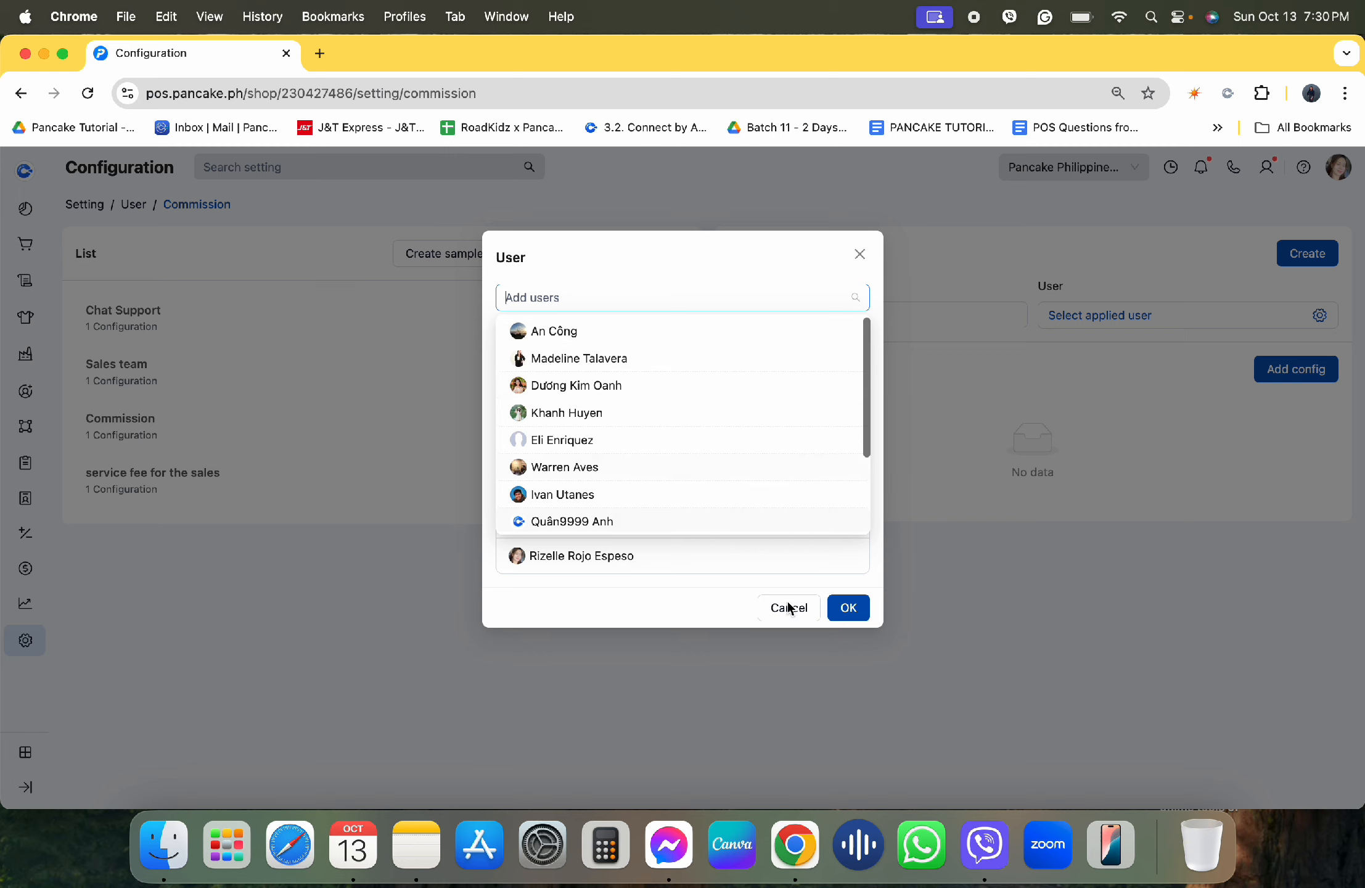
click(848, 609)
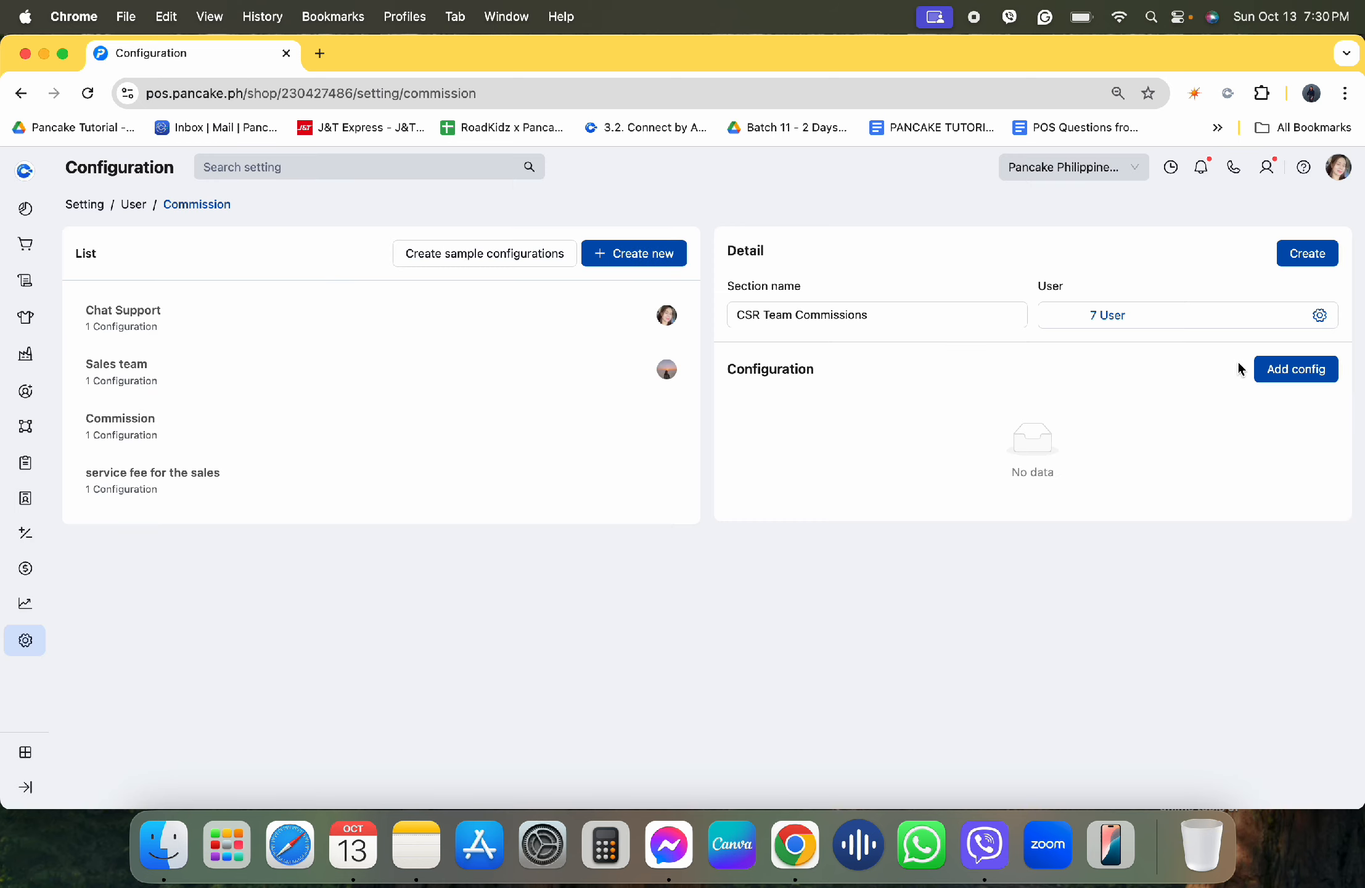
Step: Add a configuration to the section and name it "CSR Commissions", keeping it set to all users
click(1279, 373)
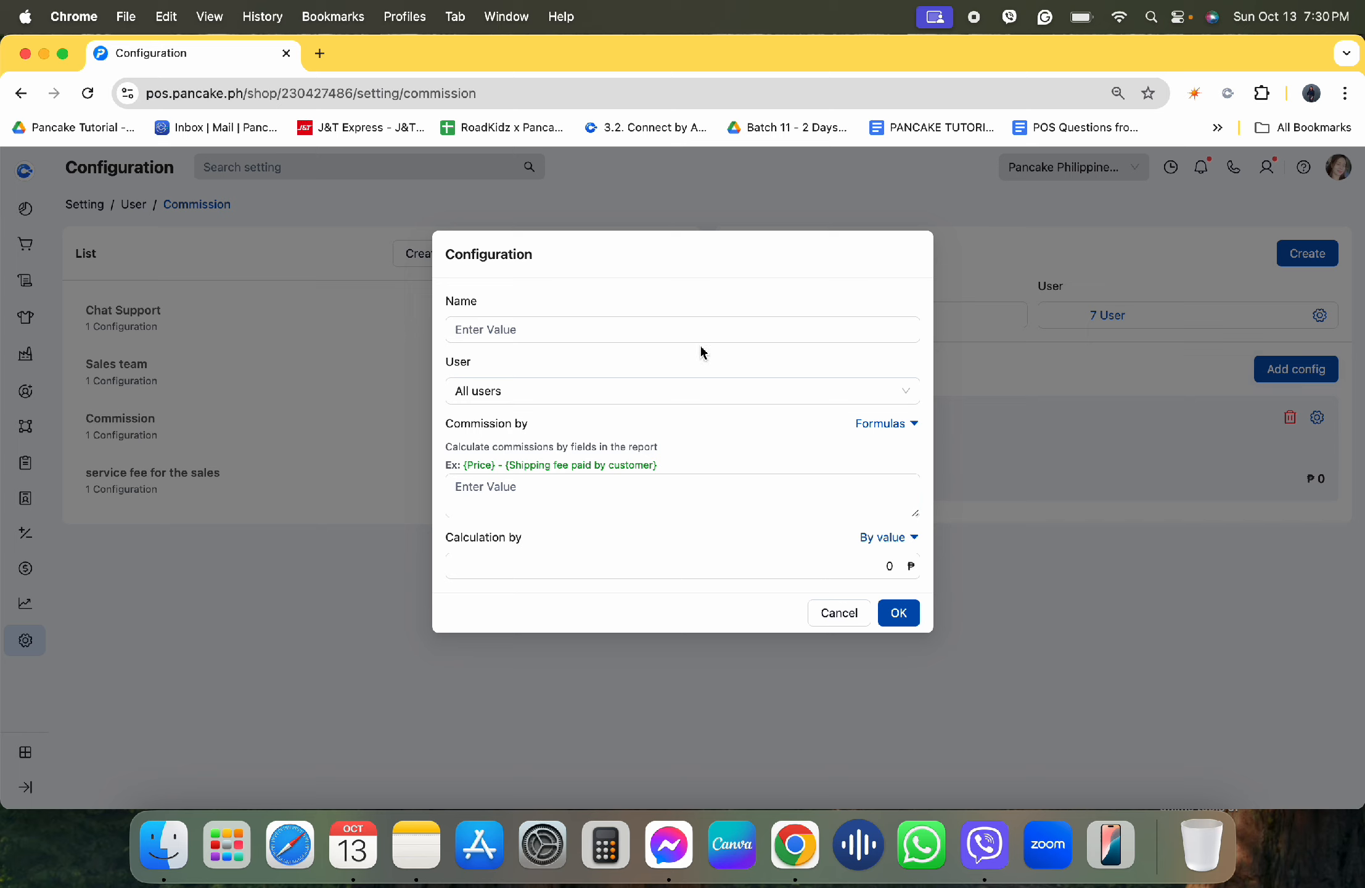
click(678, 336)
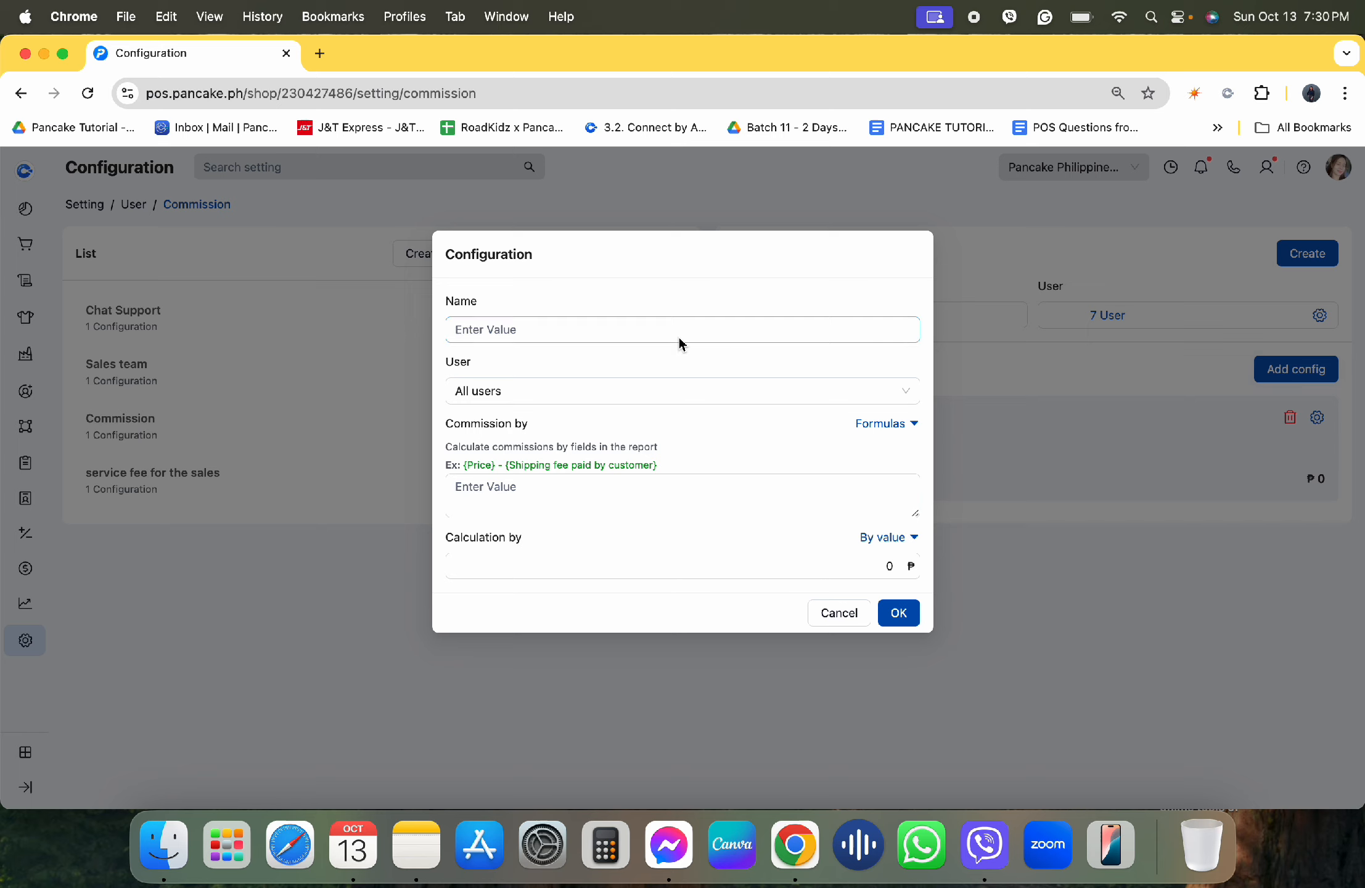
click(619, 402)
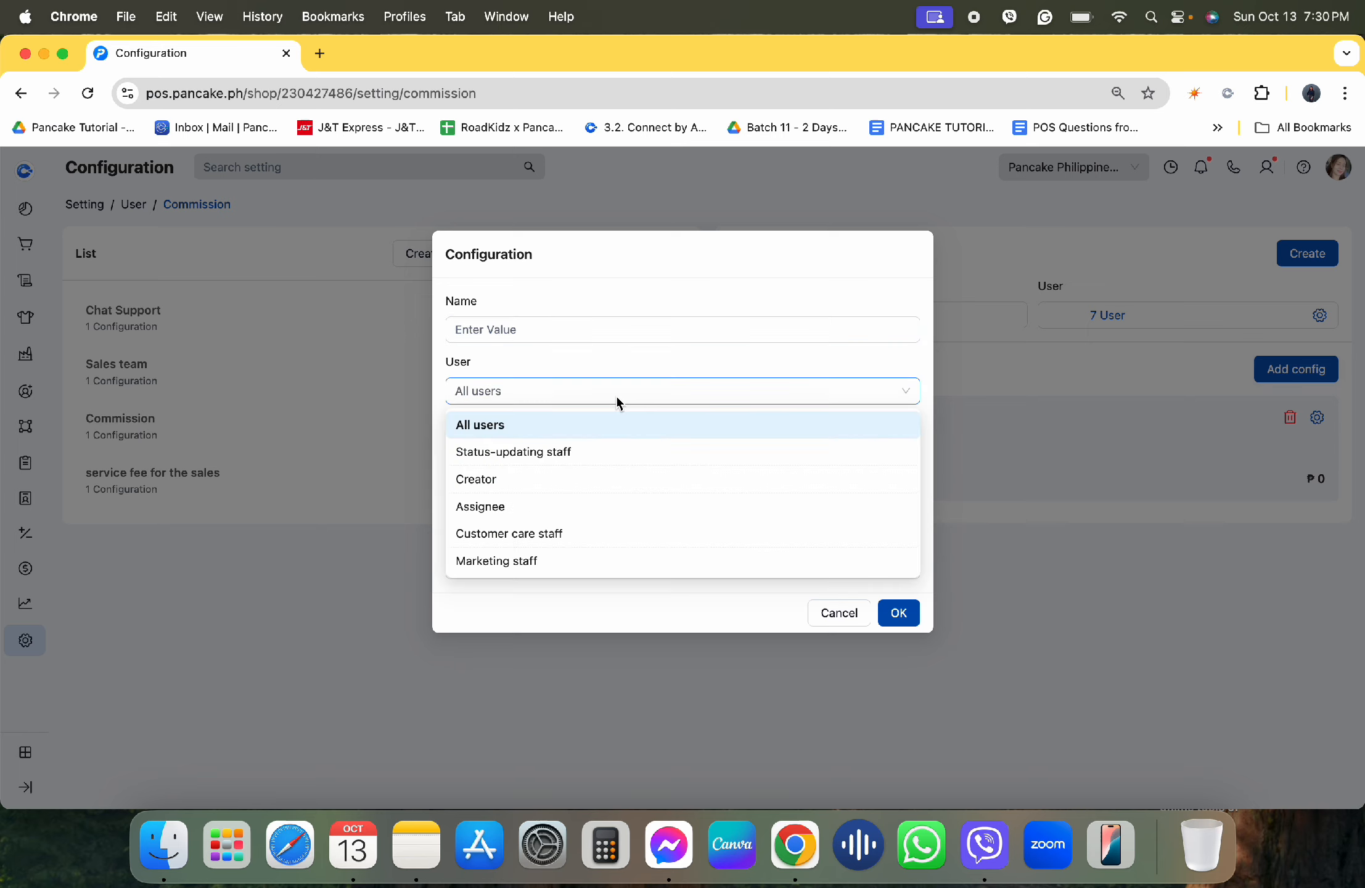
click(587, 362)
click(544, 484)
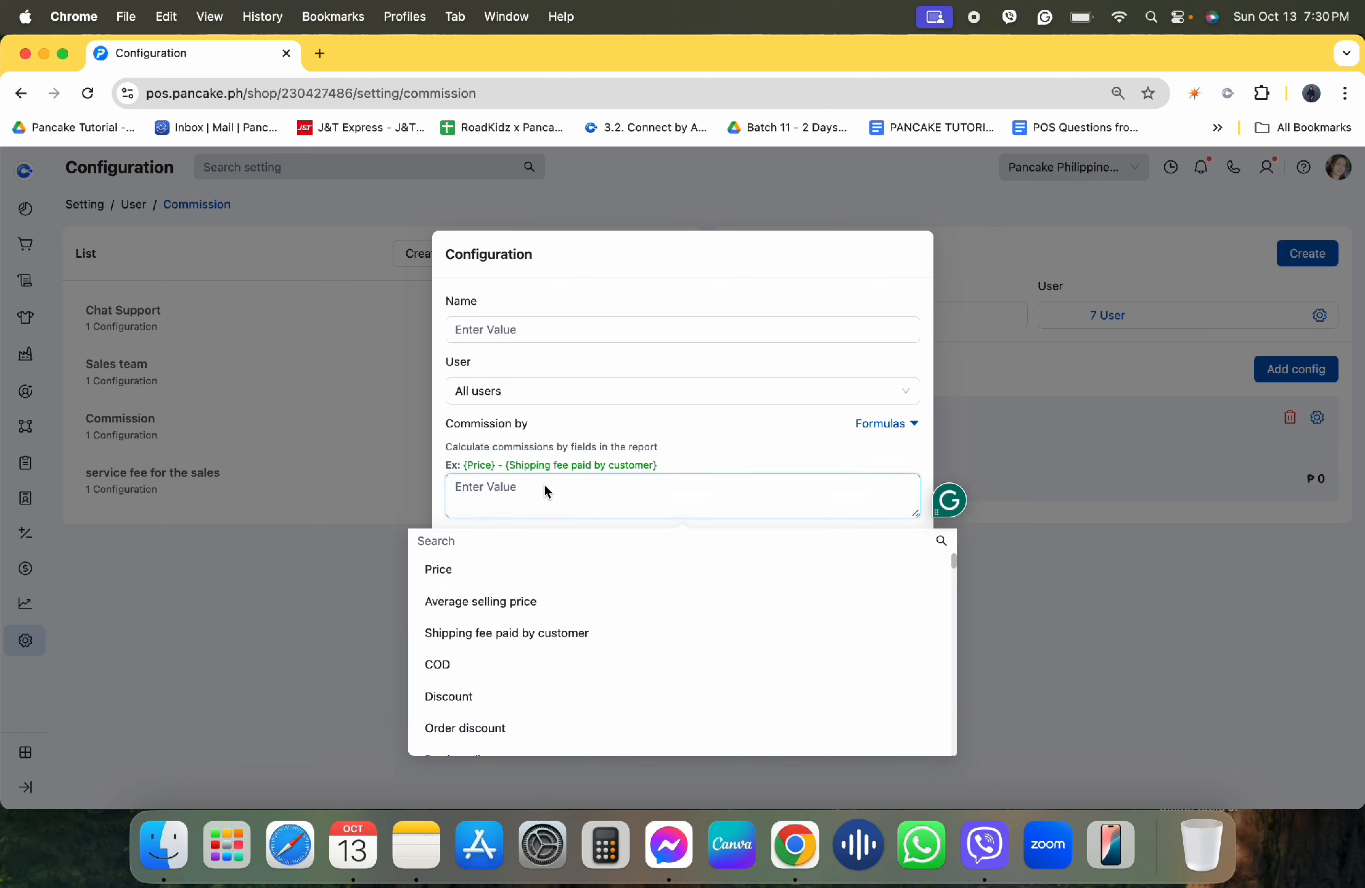
click(558, 333)
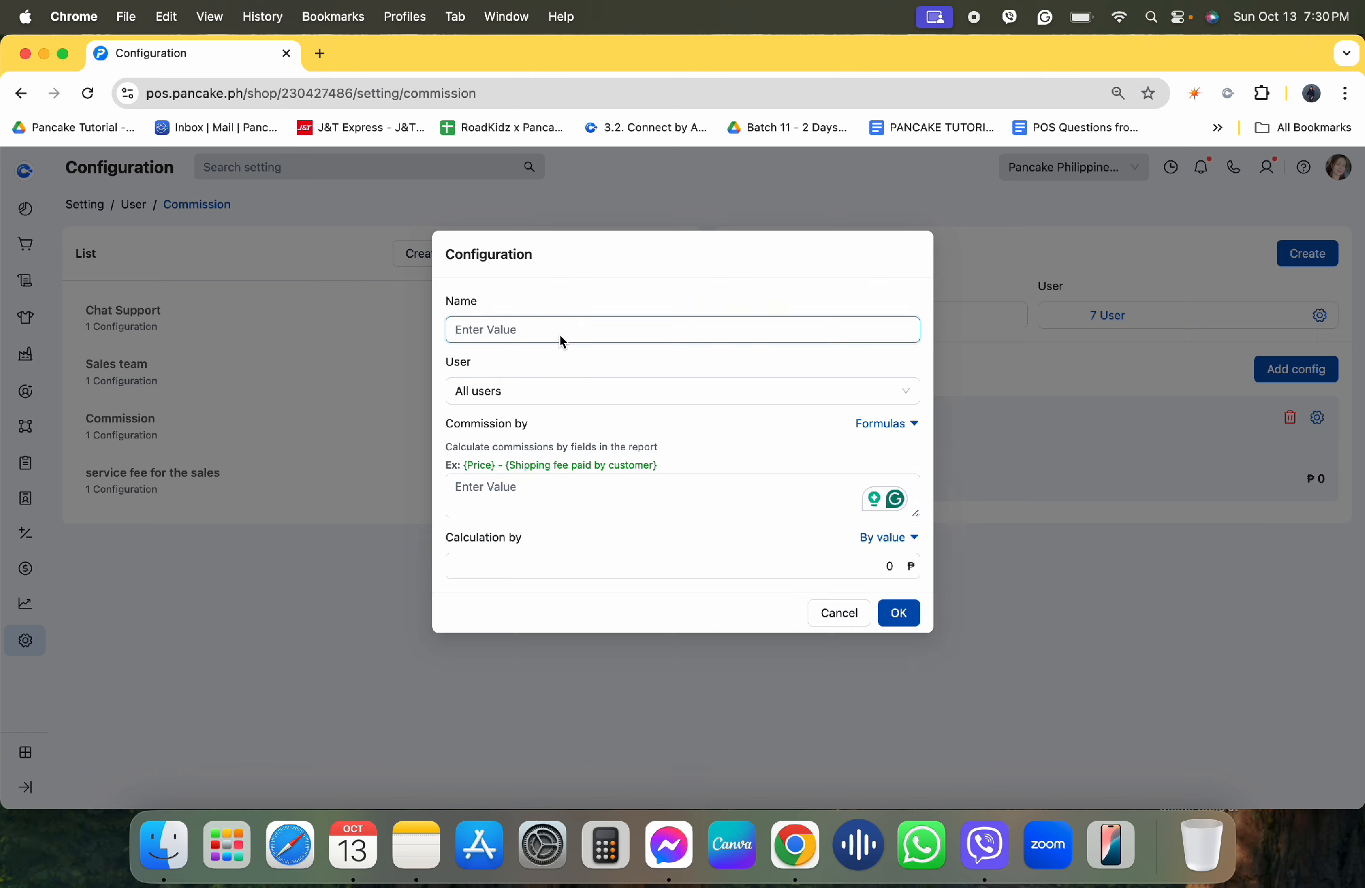
text(Com)
text( Comm)
Step: Set the CSR Commissions formula to the {Confirmed order} report field
click(539, 490)
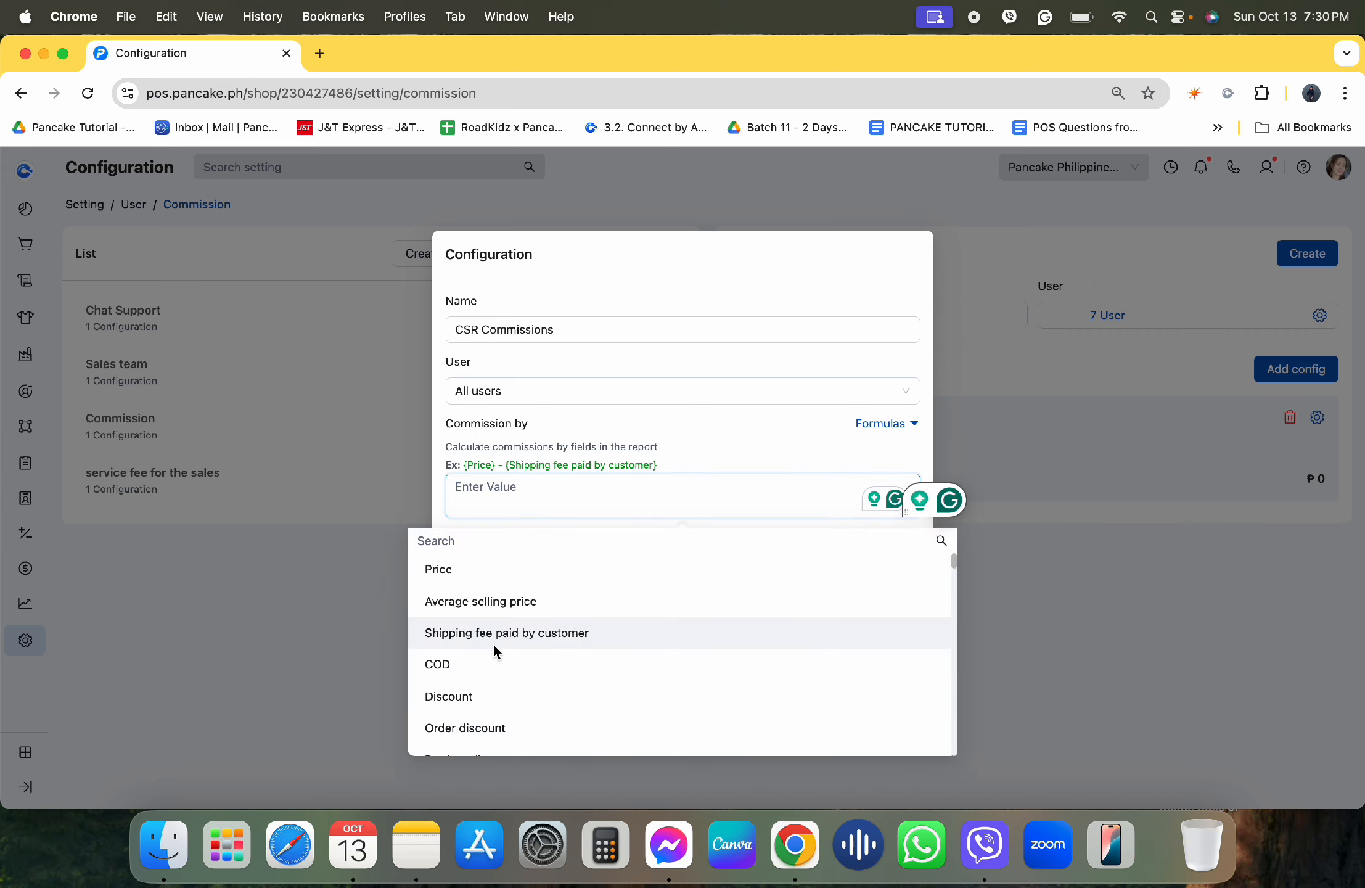
scroll(495, 651, down, 1)
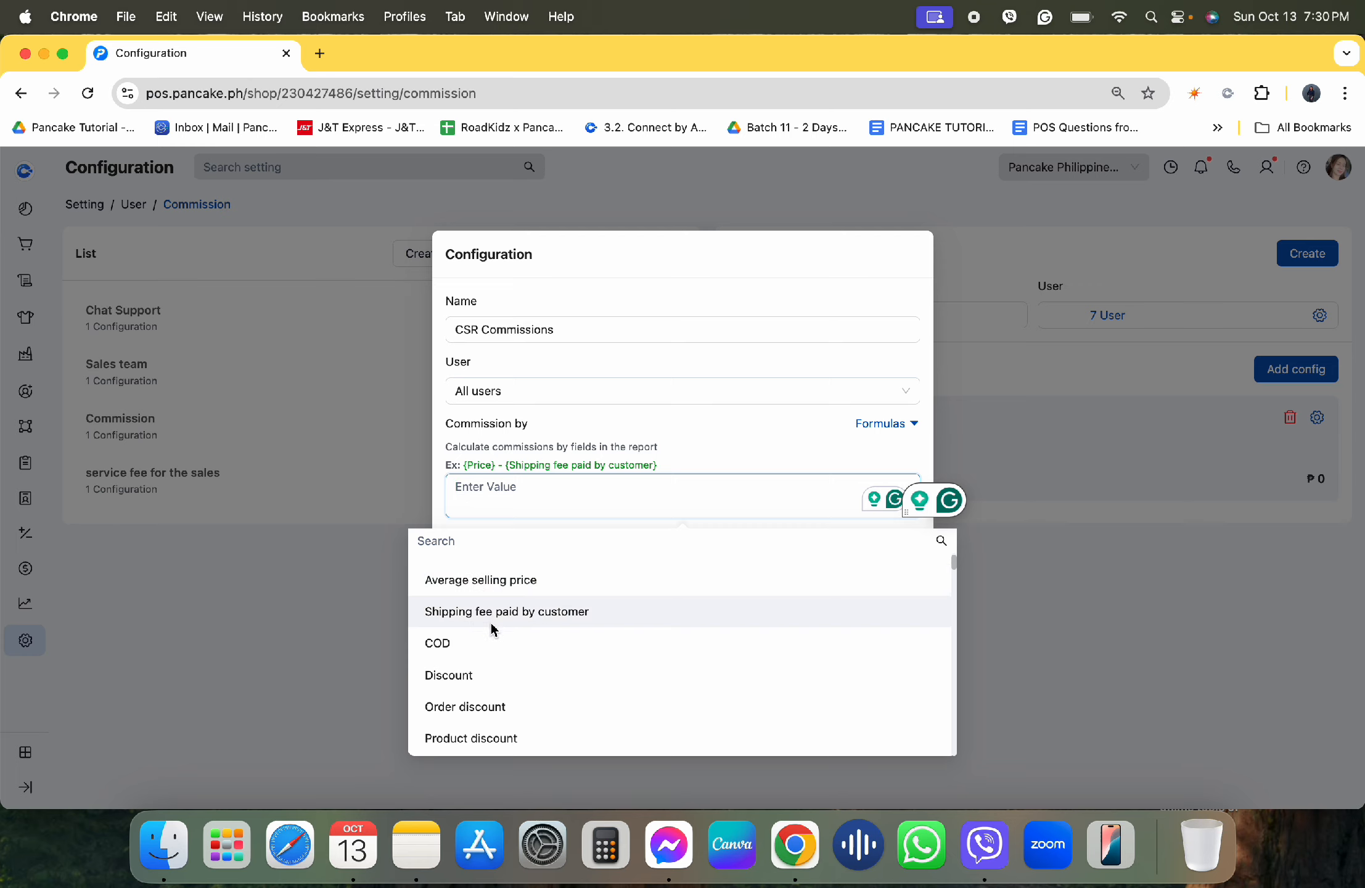
scroll(479, 678, down, 3)
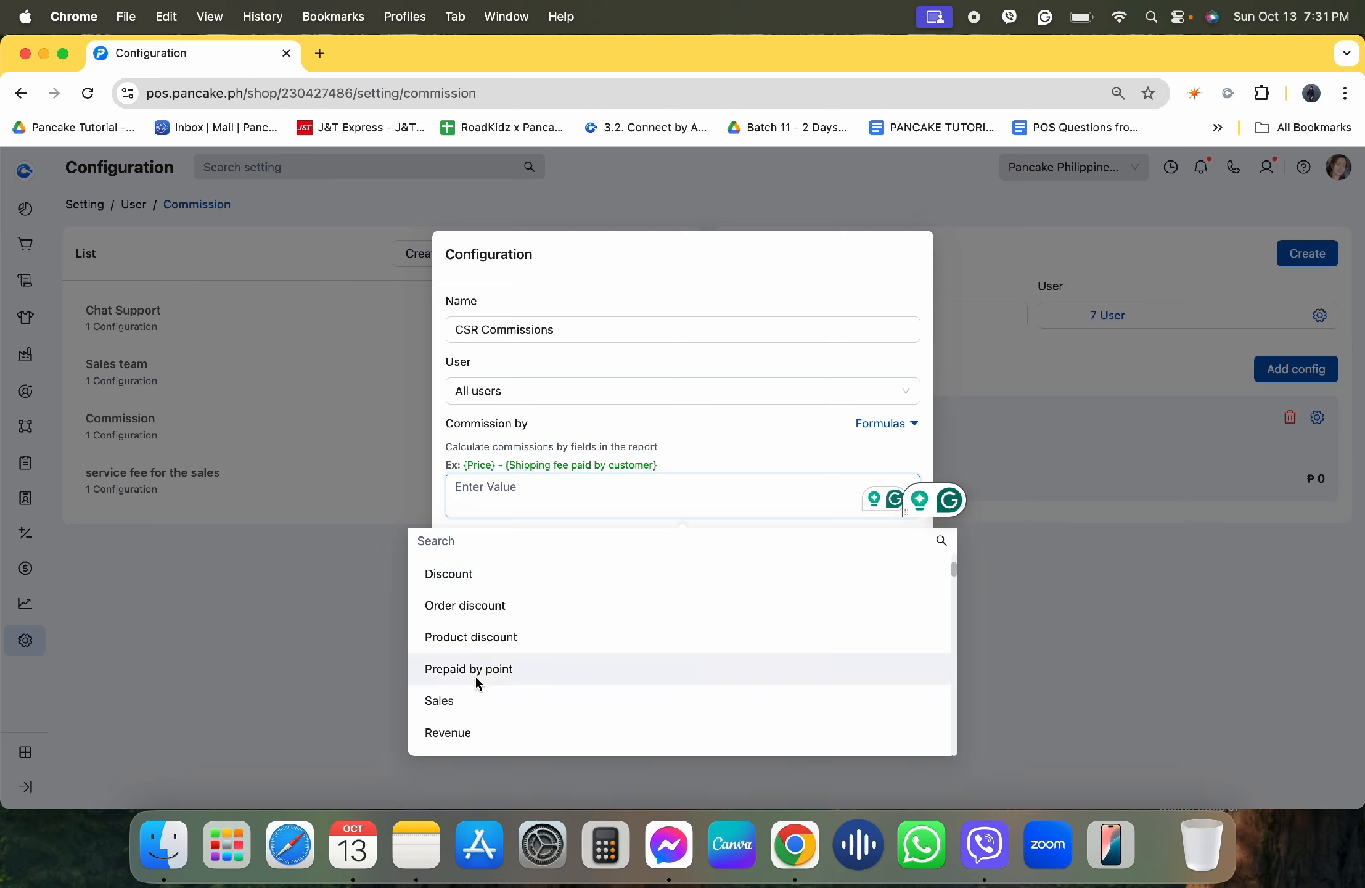
scroll(472, 703, down, 3)
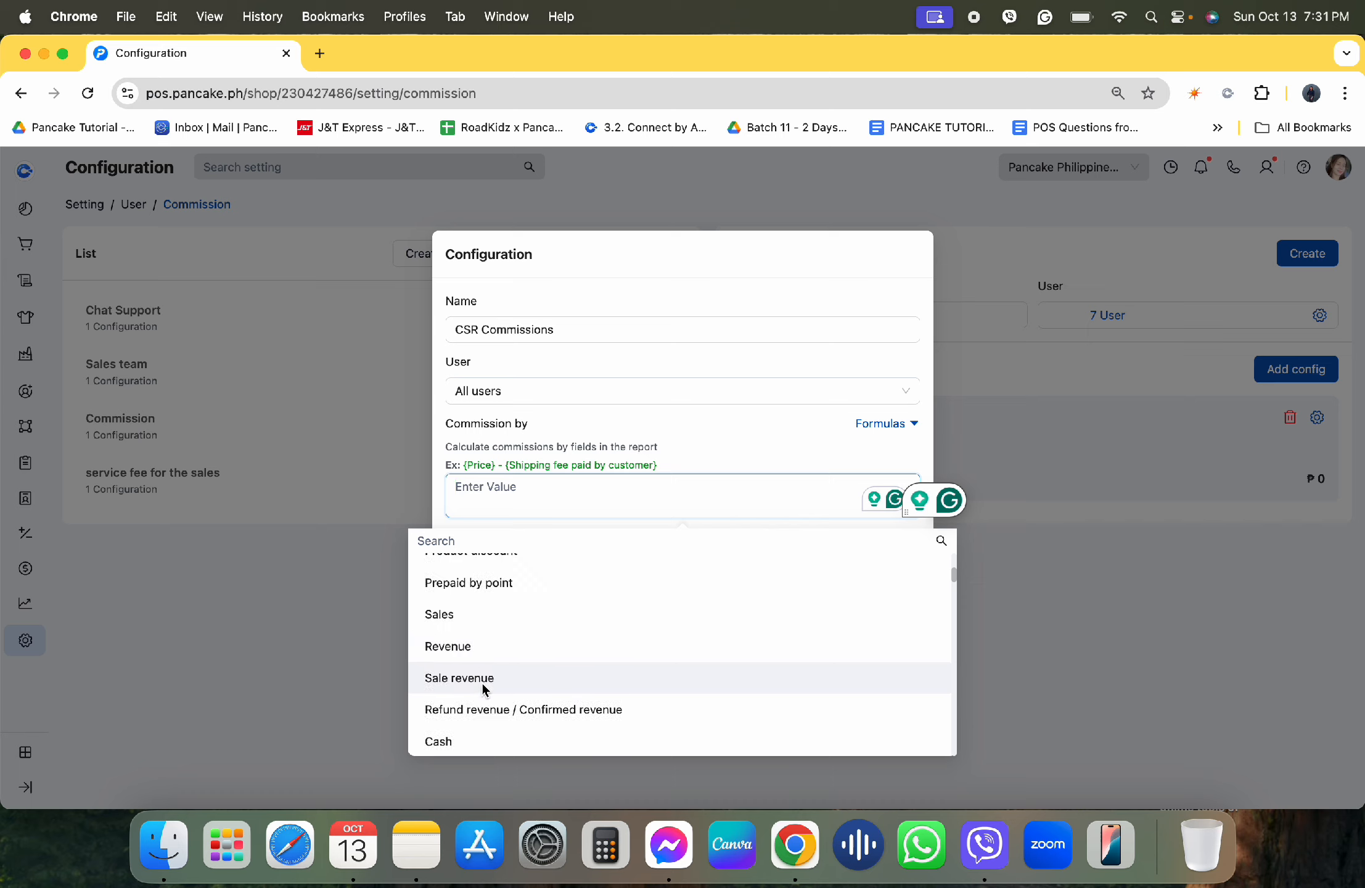
scroll(483, 686, down, 2)
scroll(482, 687, down, 10)
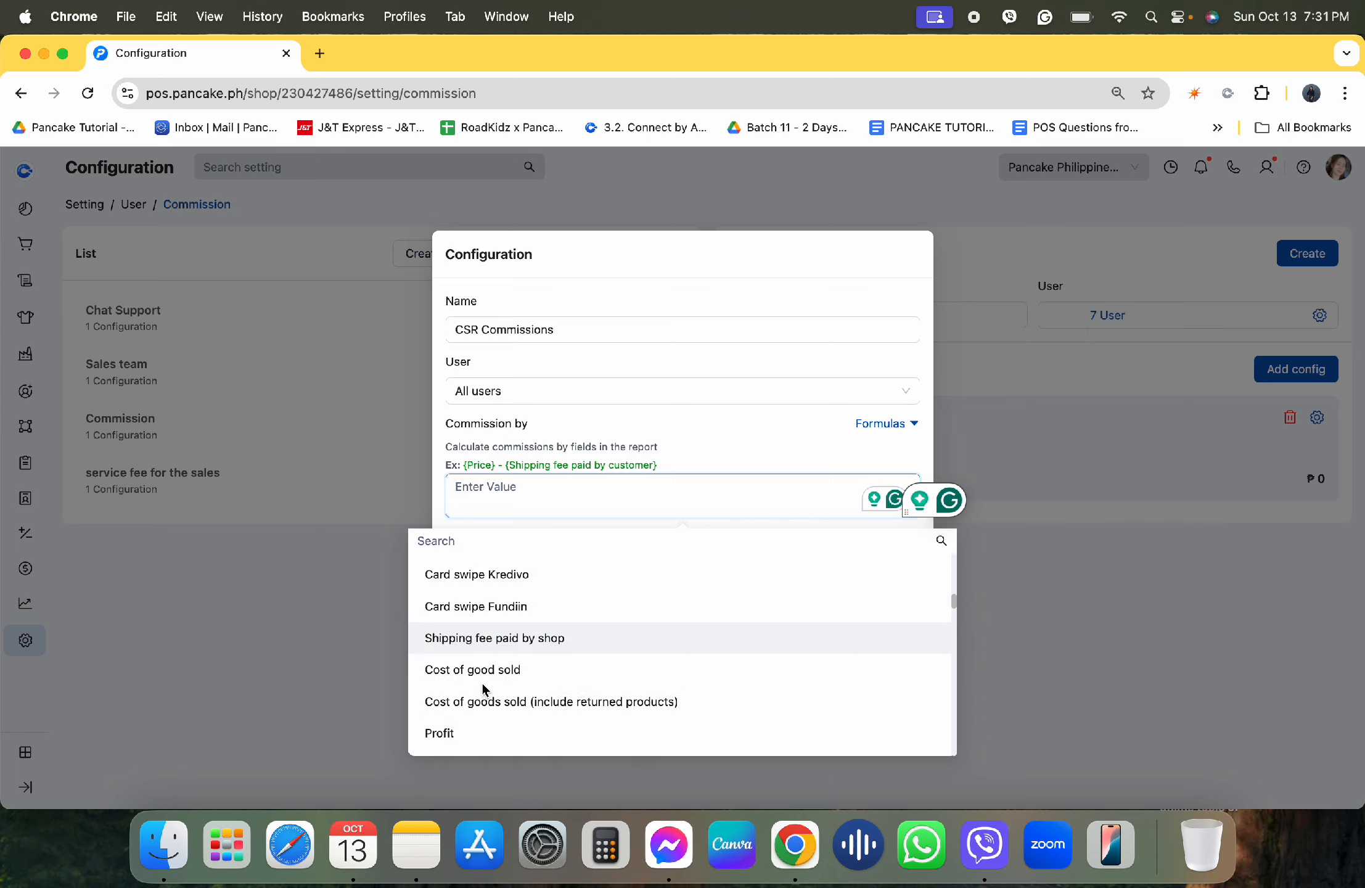
scroll(482, 686, down, 4)
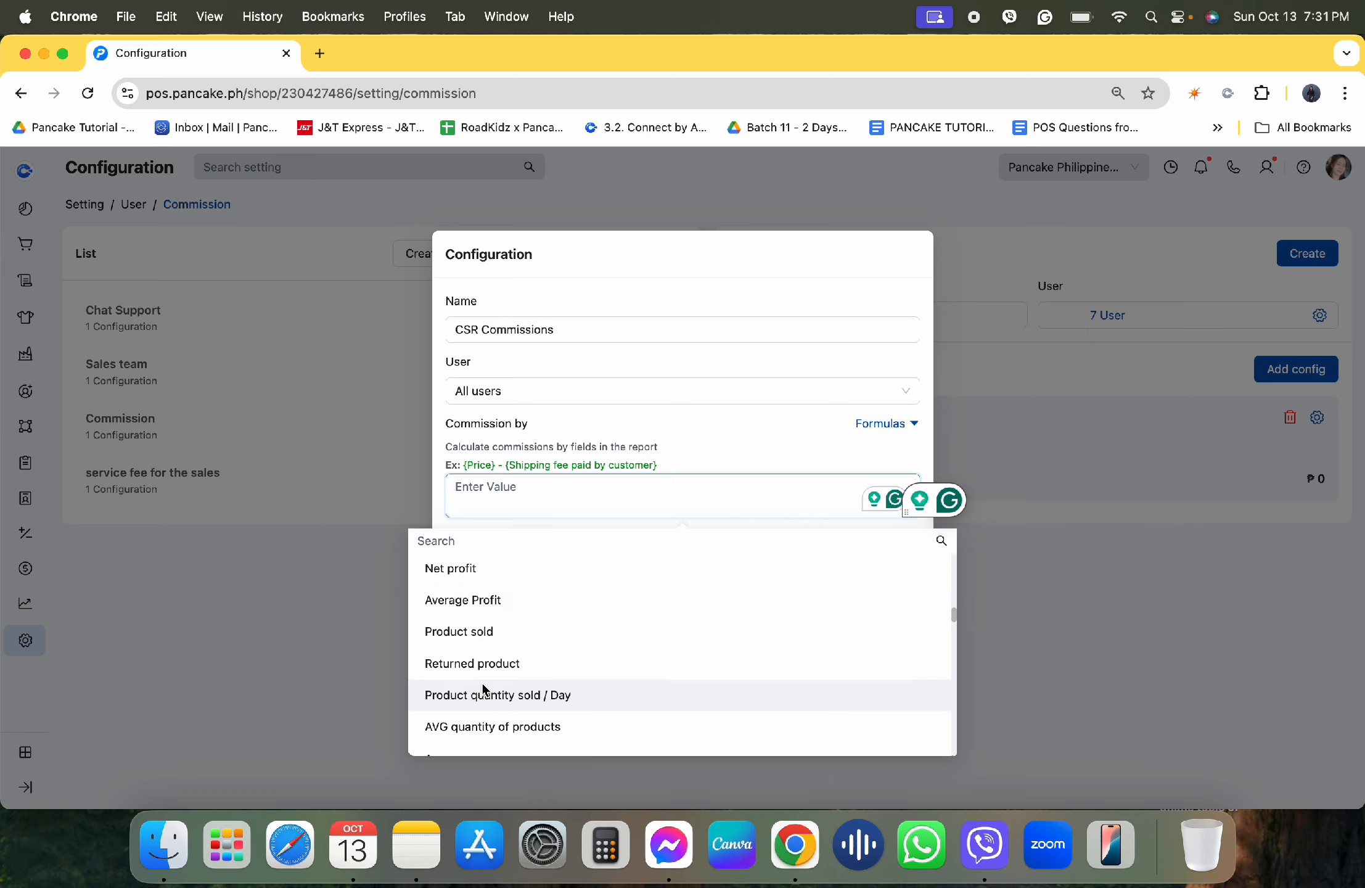
scroll(483, 682, down, 8)
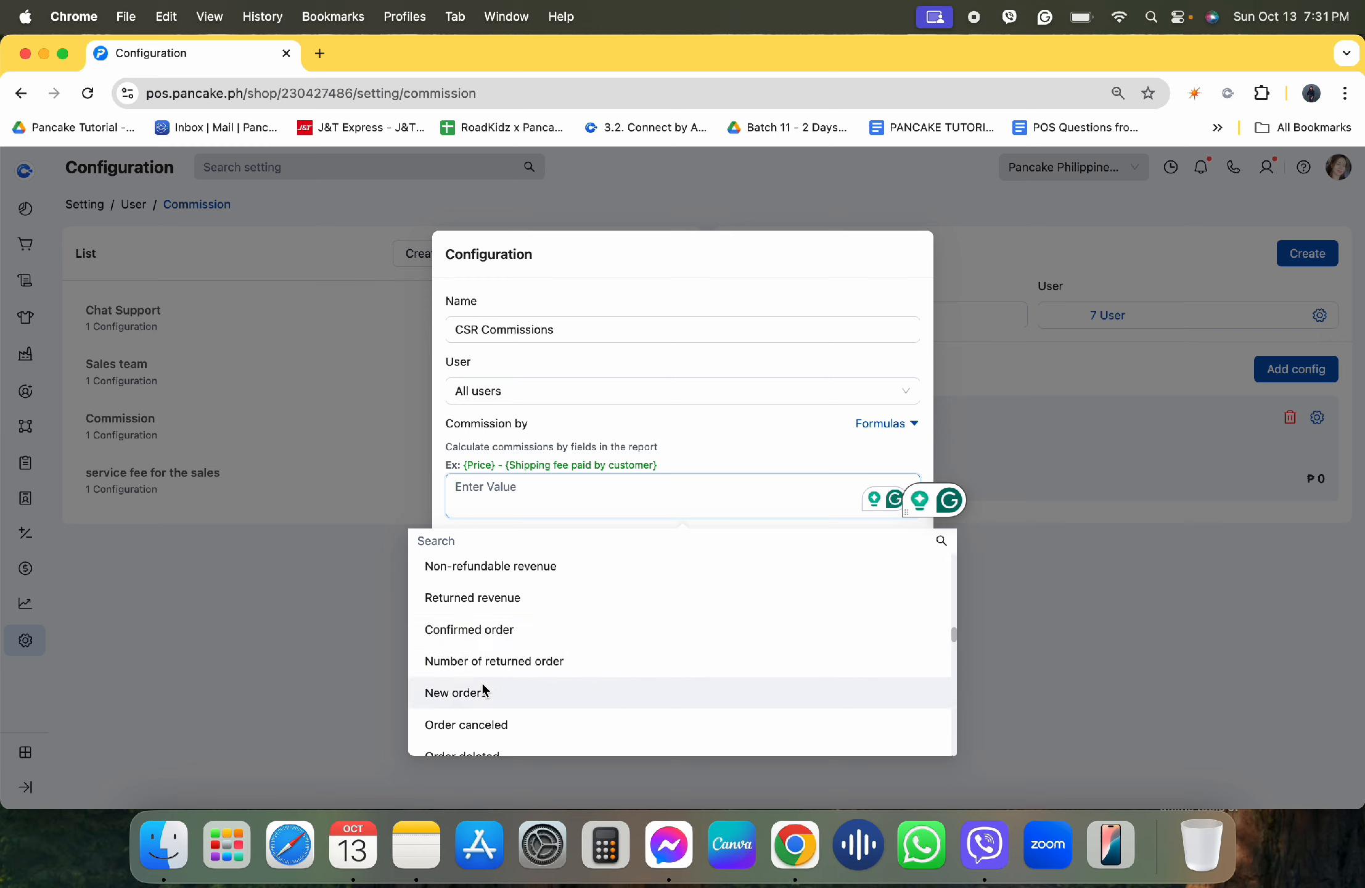
click(484, 630)
click(685, 452)
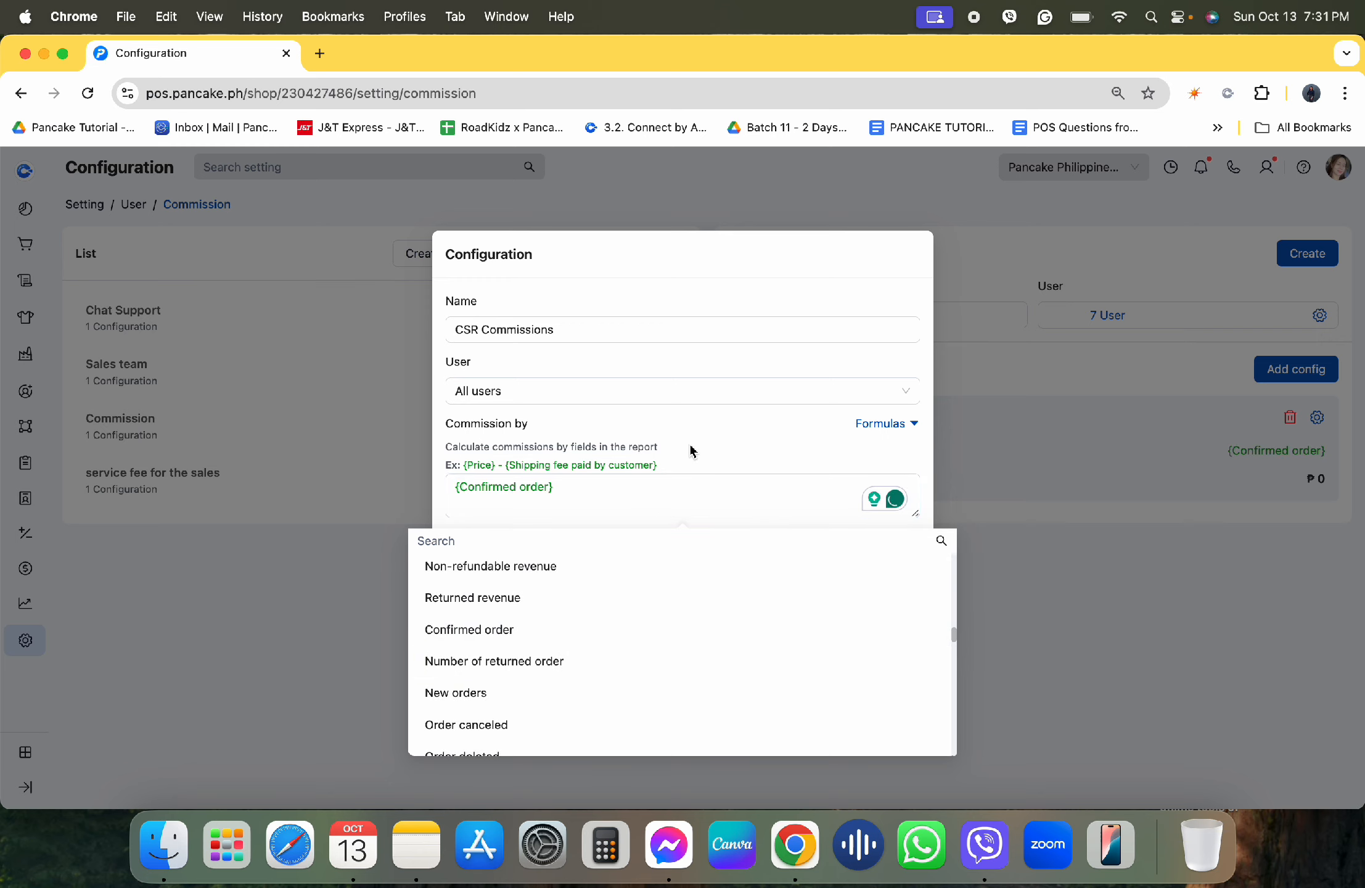
Step: Look through the report fields offered for the CSR Commissions formula, keeping {Confirmed order} as the only field
click(570, 498)
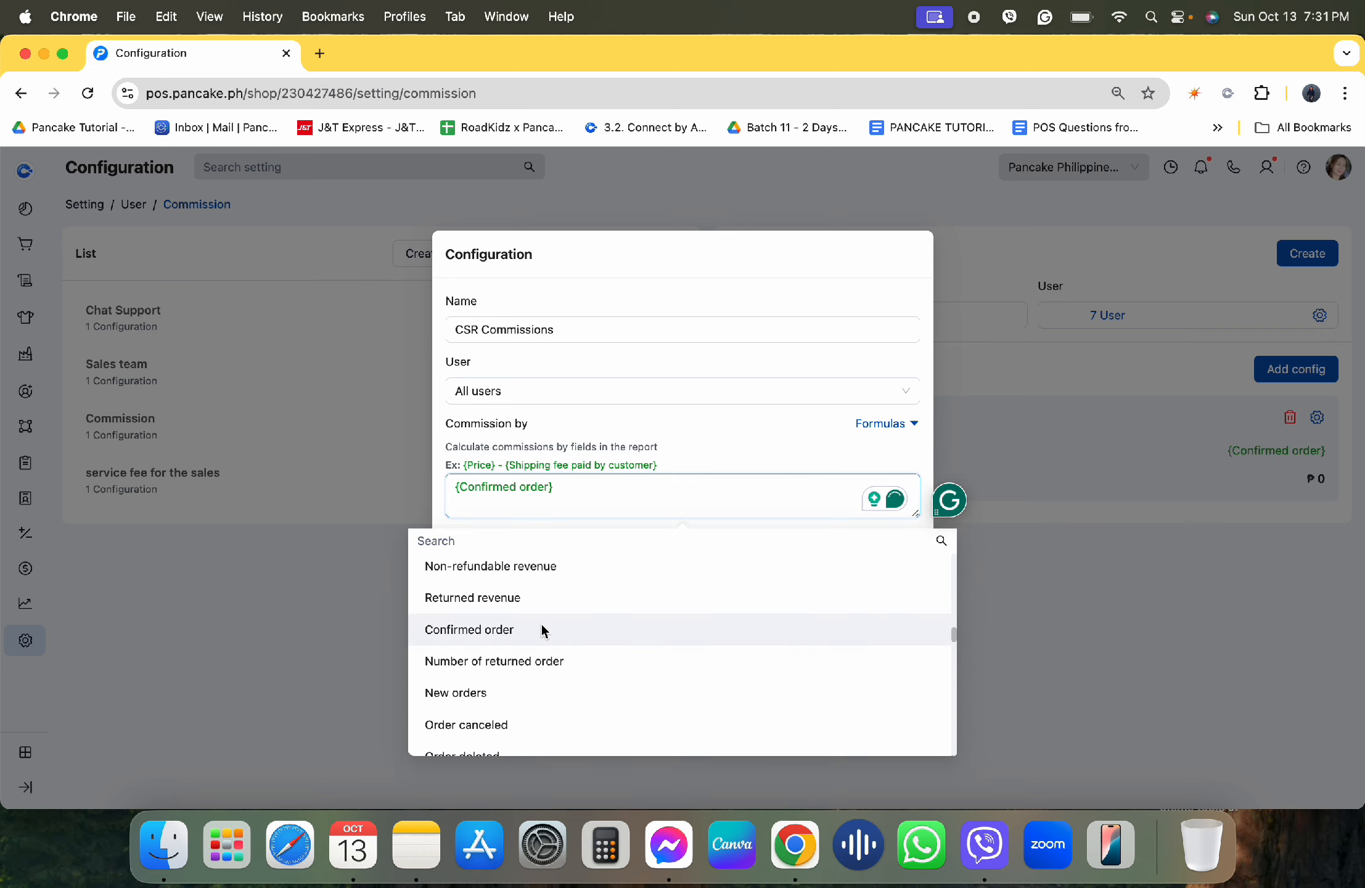
scroll(541, 621, down, 5)
scroll(541, 621, down, 10)
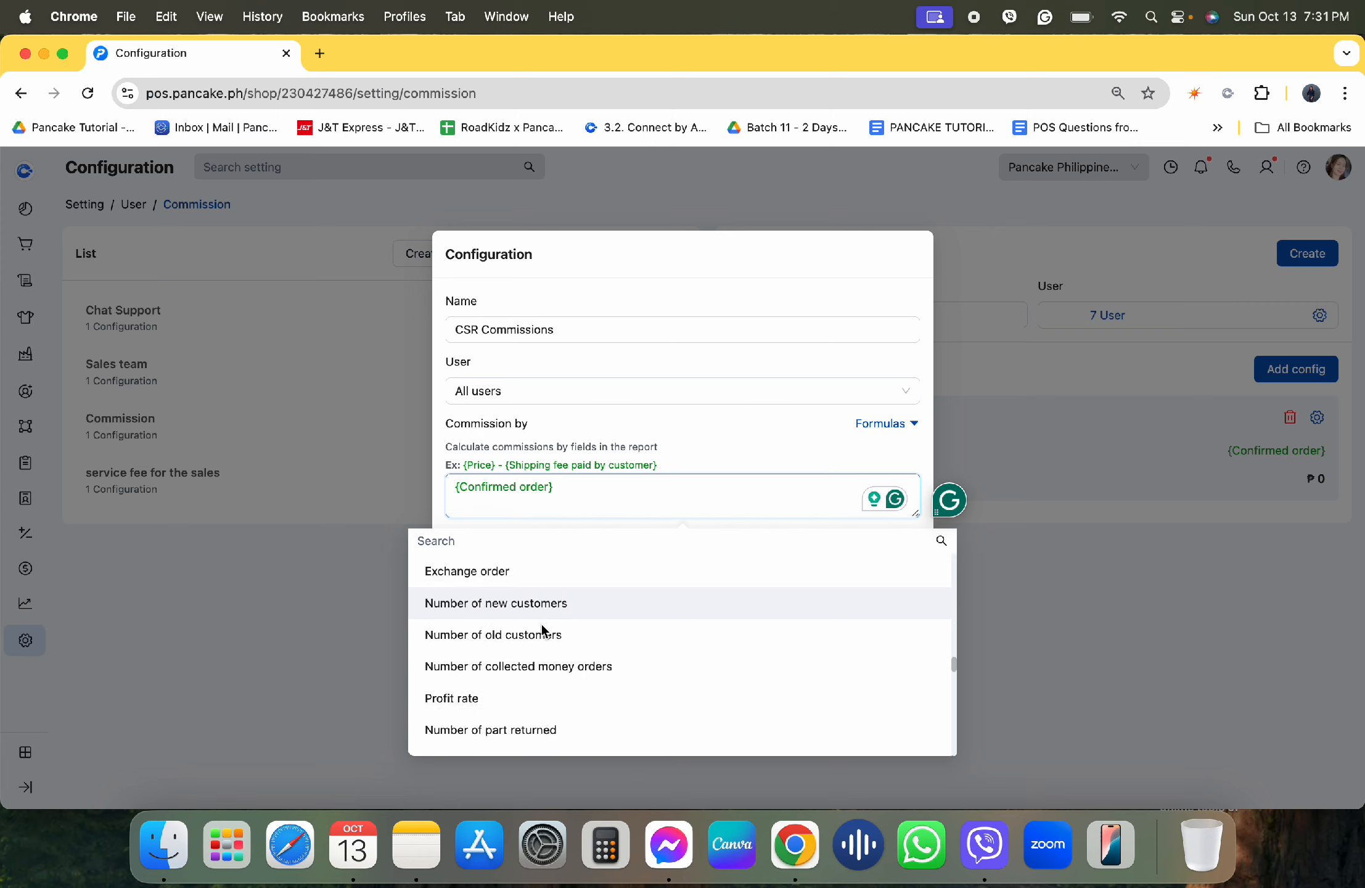
scroll(542, 624, down, 7)
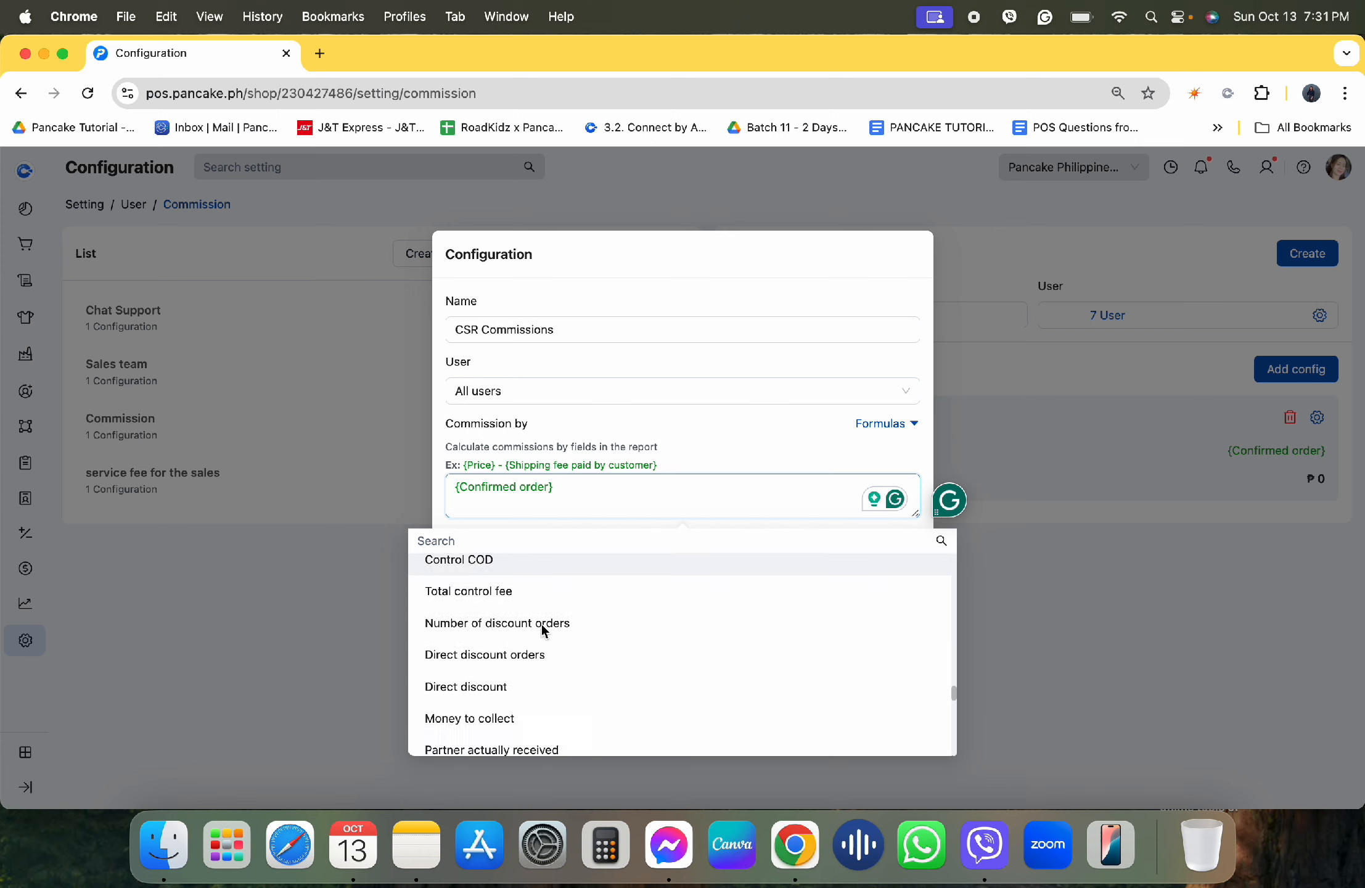
scroll(542, 624, down, 8)
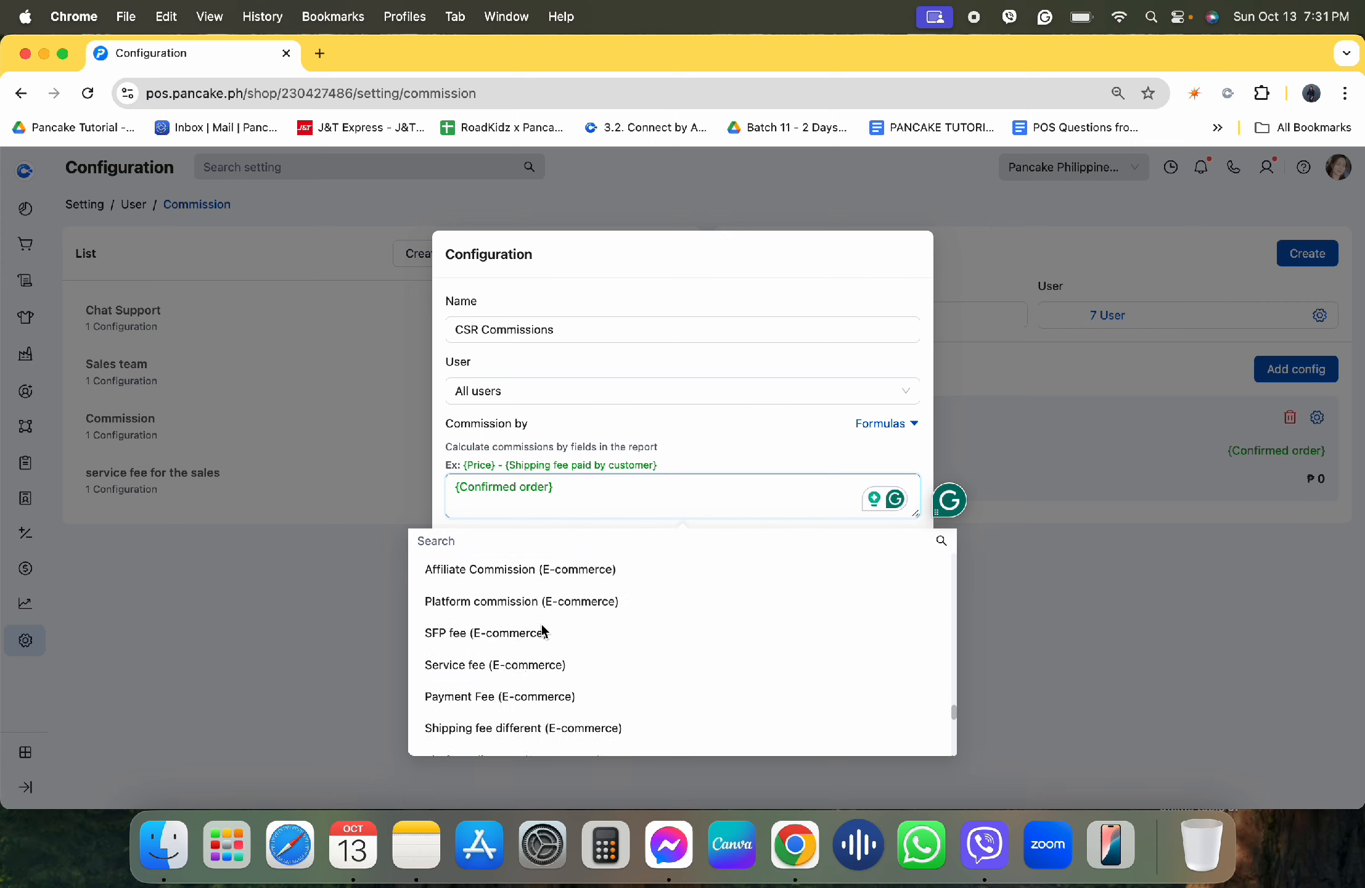
scroll(541, 622, down, 6)
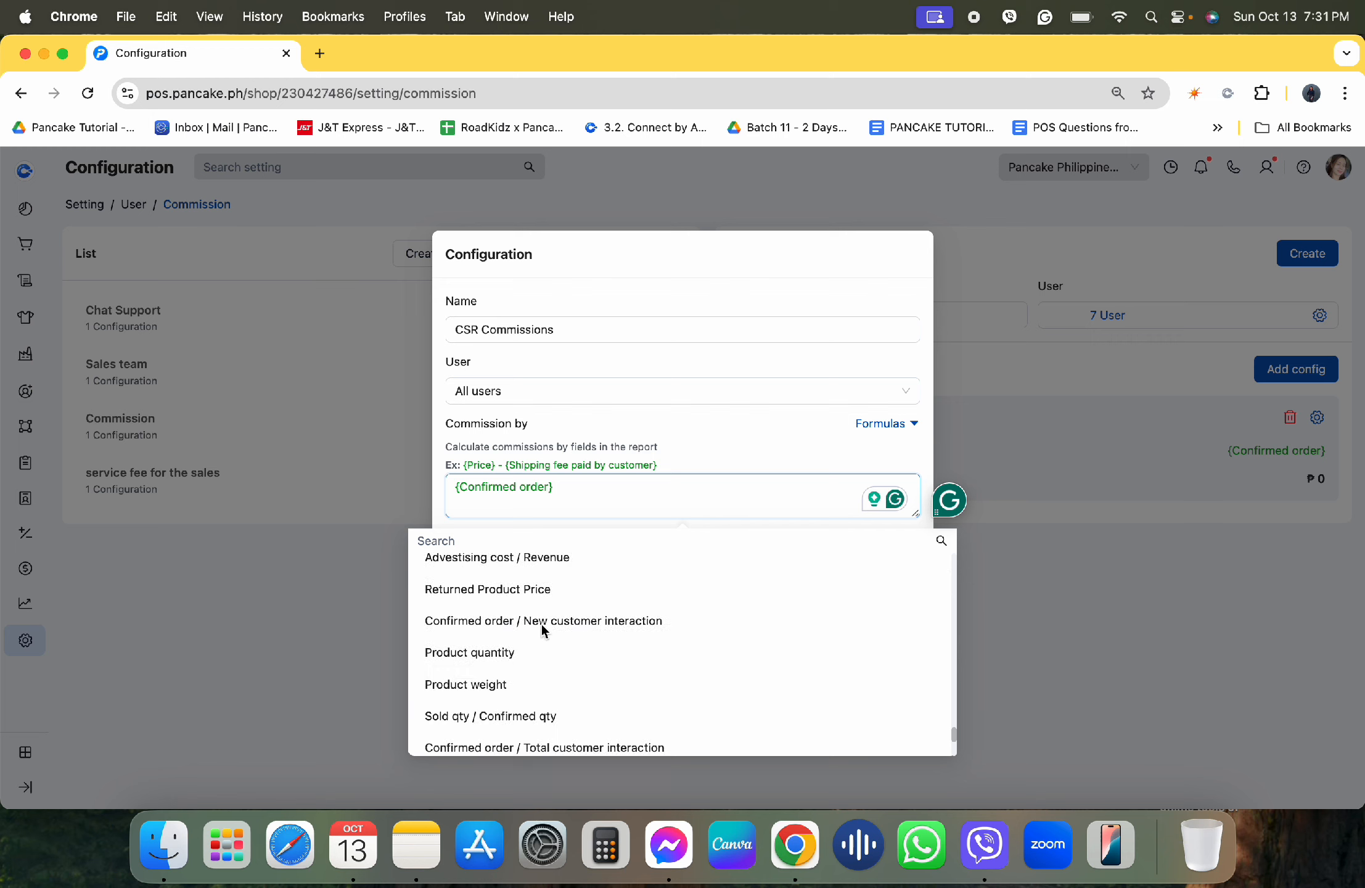
scroll(542, 624, down, 2)
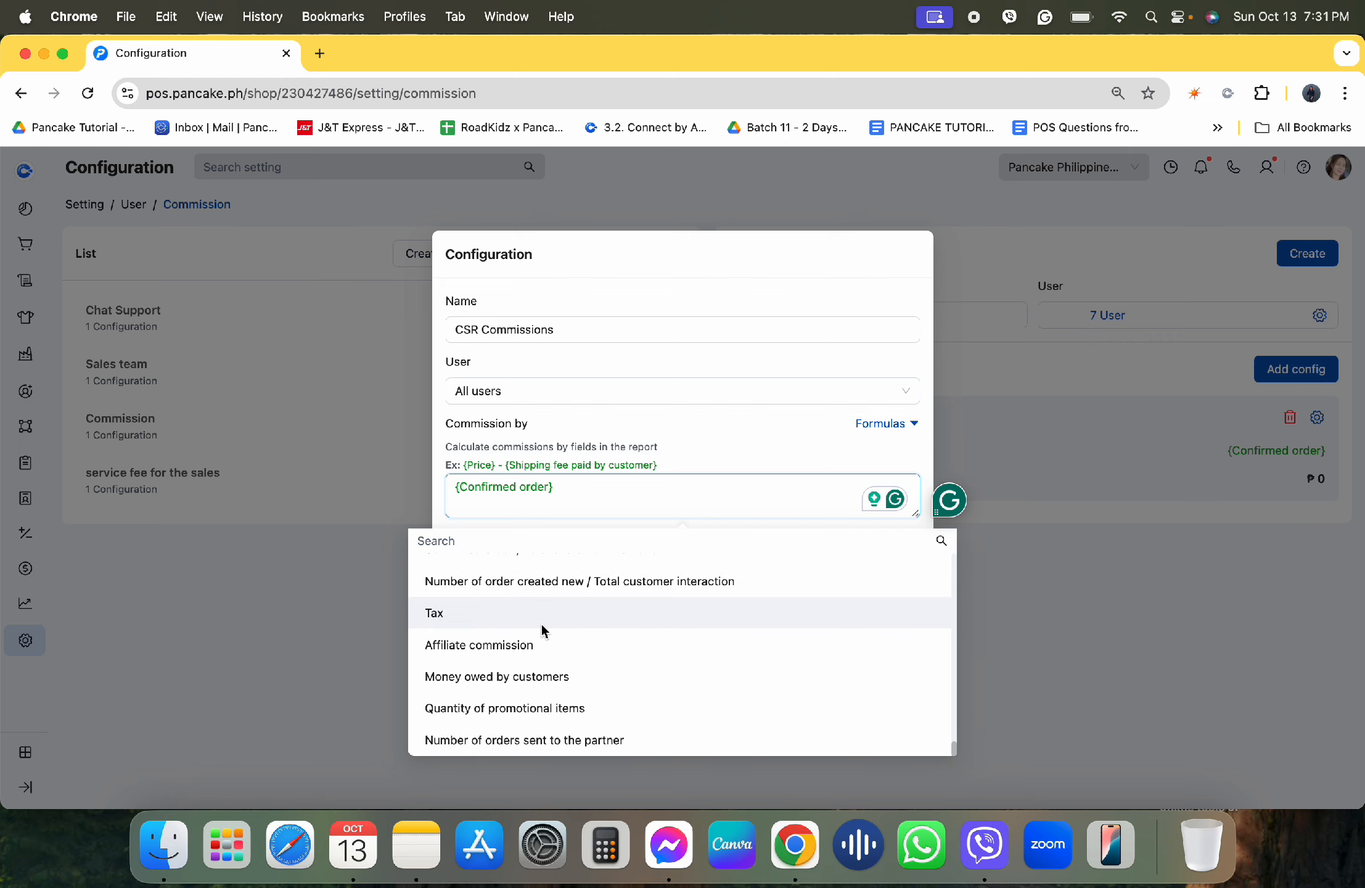
scroll(541, 622, up, 7)
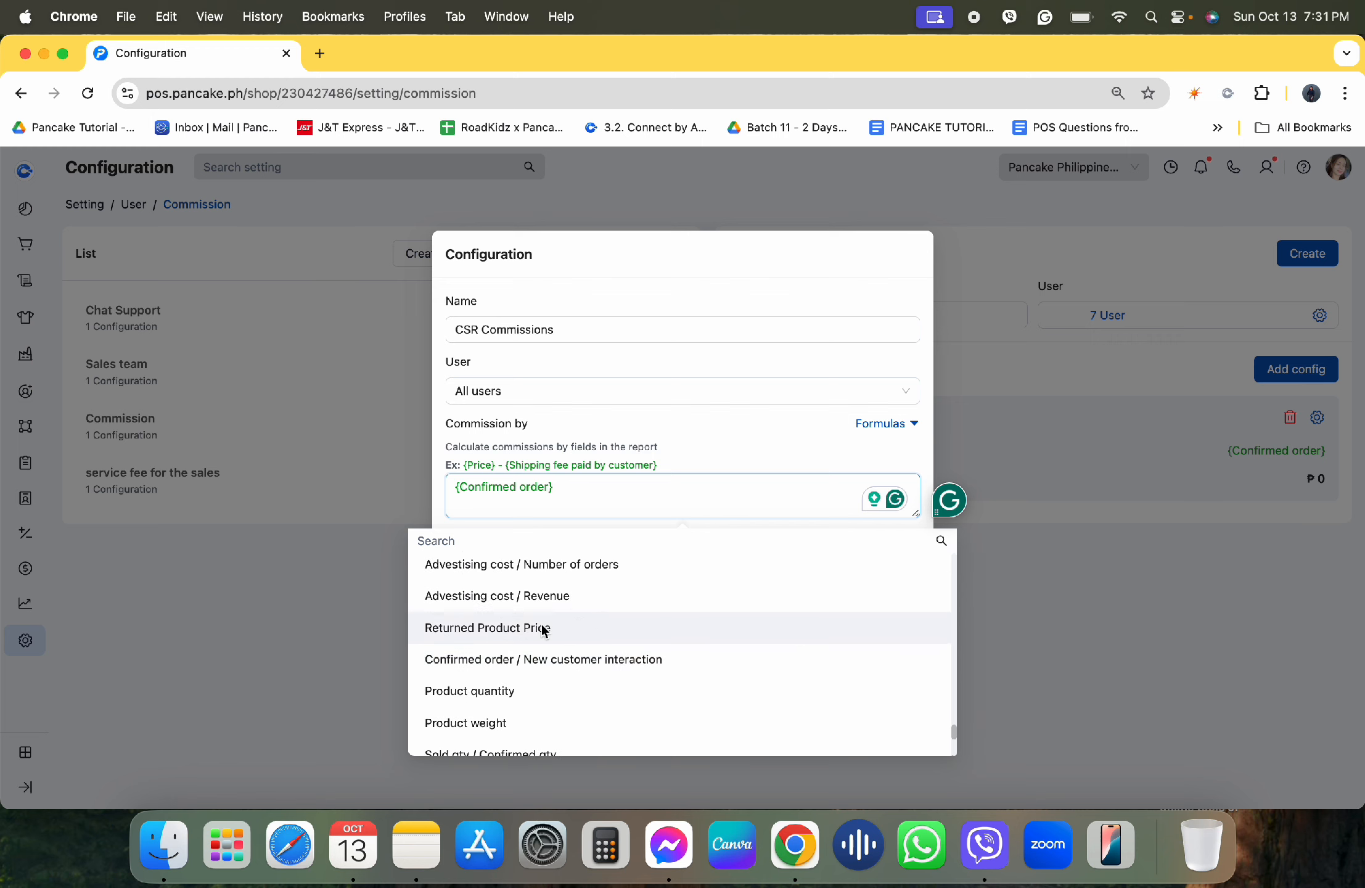
scroll(540, 621, up, 8)
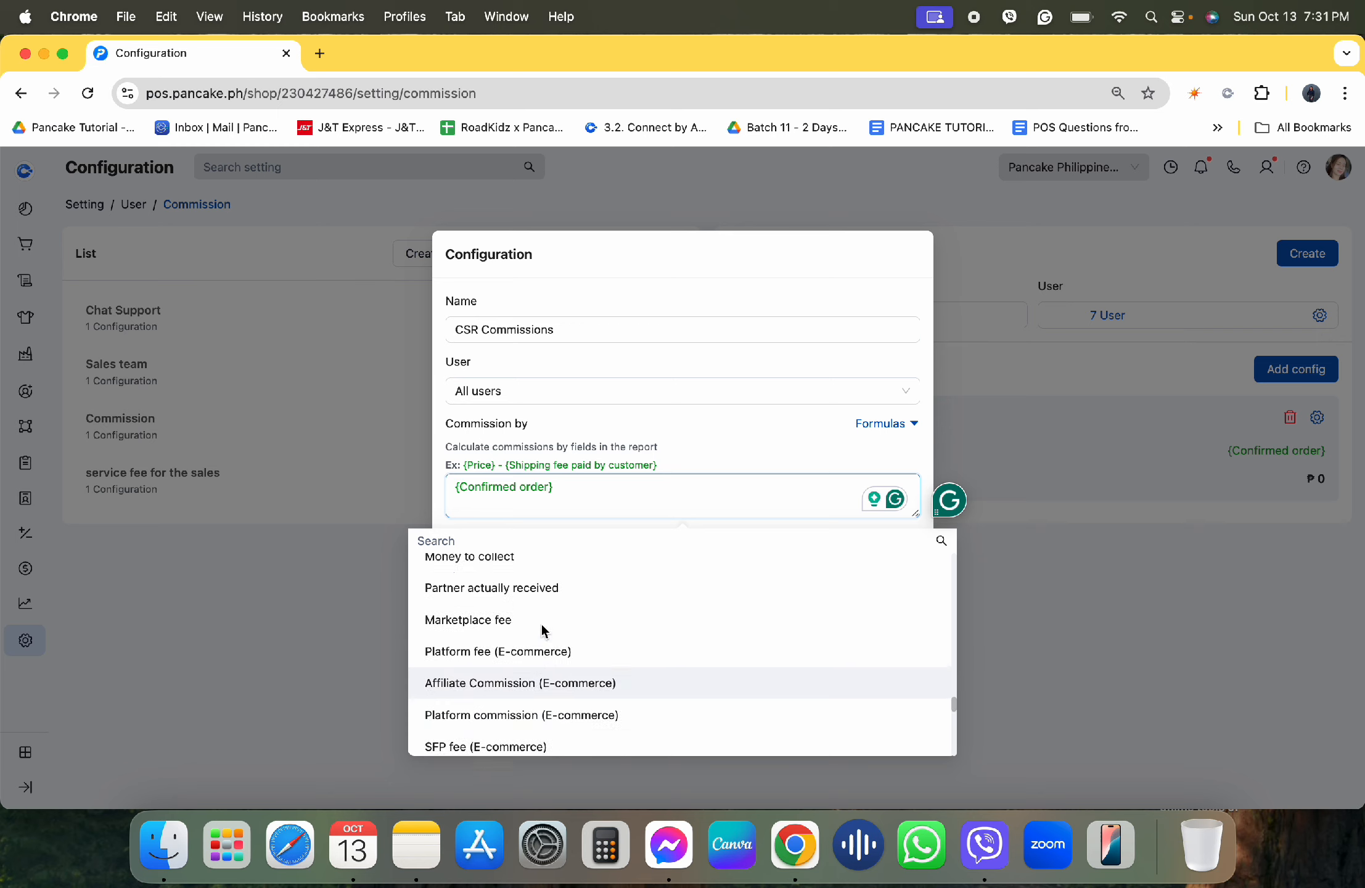
scroll(540, 629, up, 6)
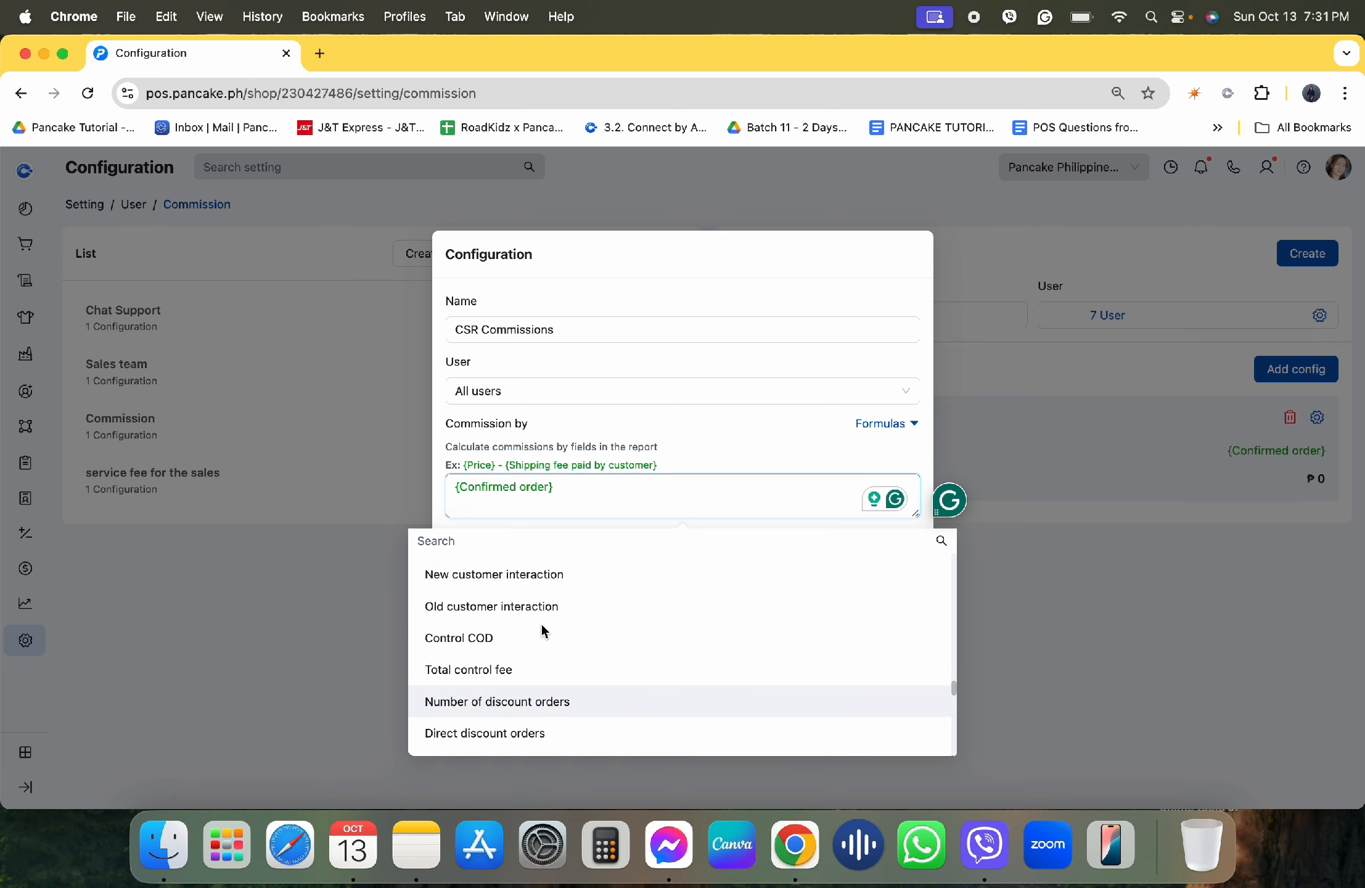
scroll(542, 624, up, 6)
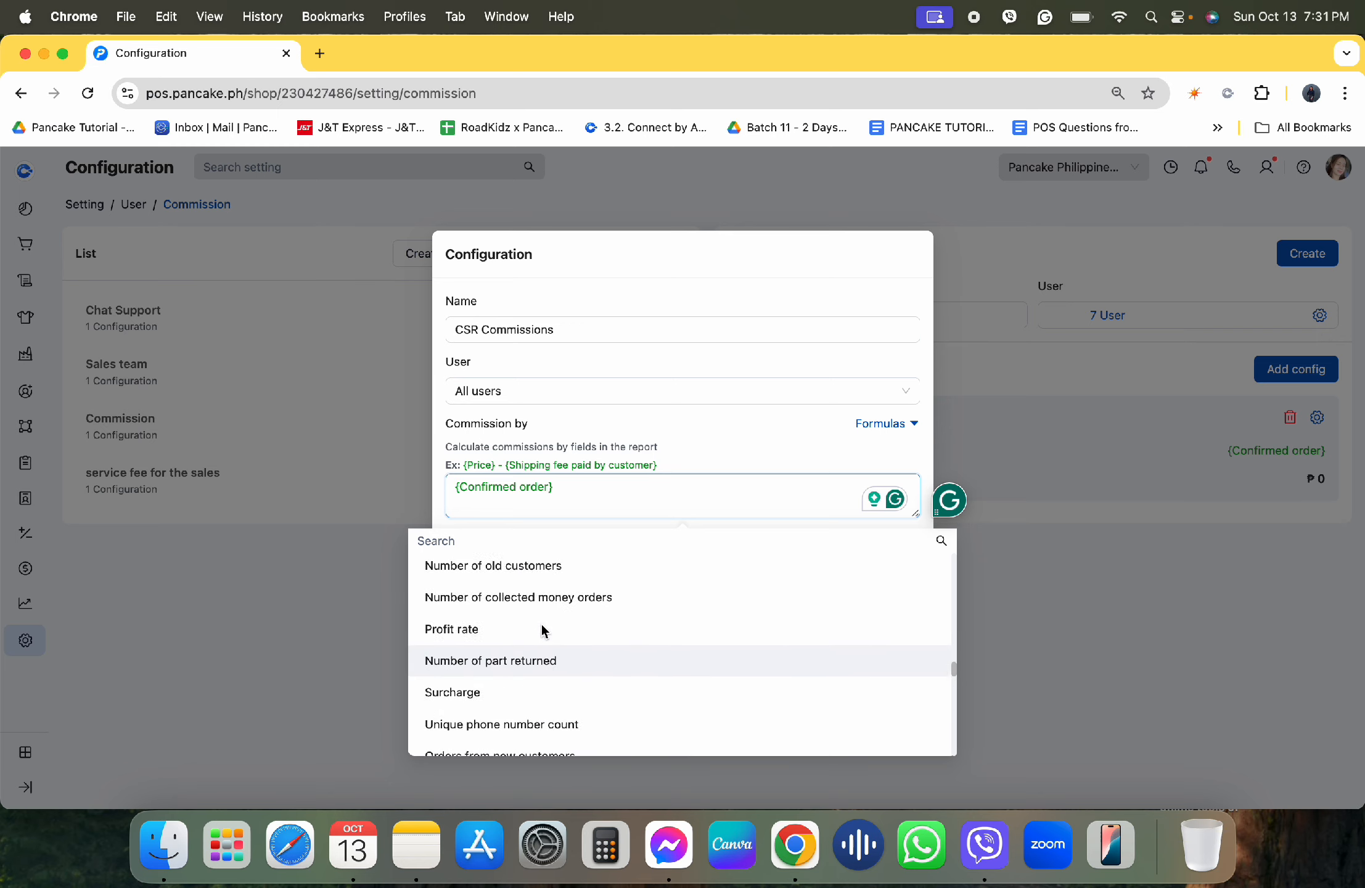
scroll(542, 625, up, 4)
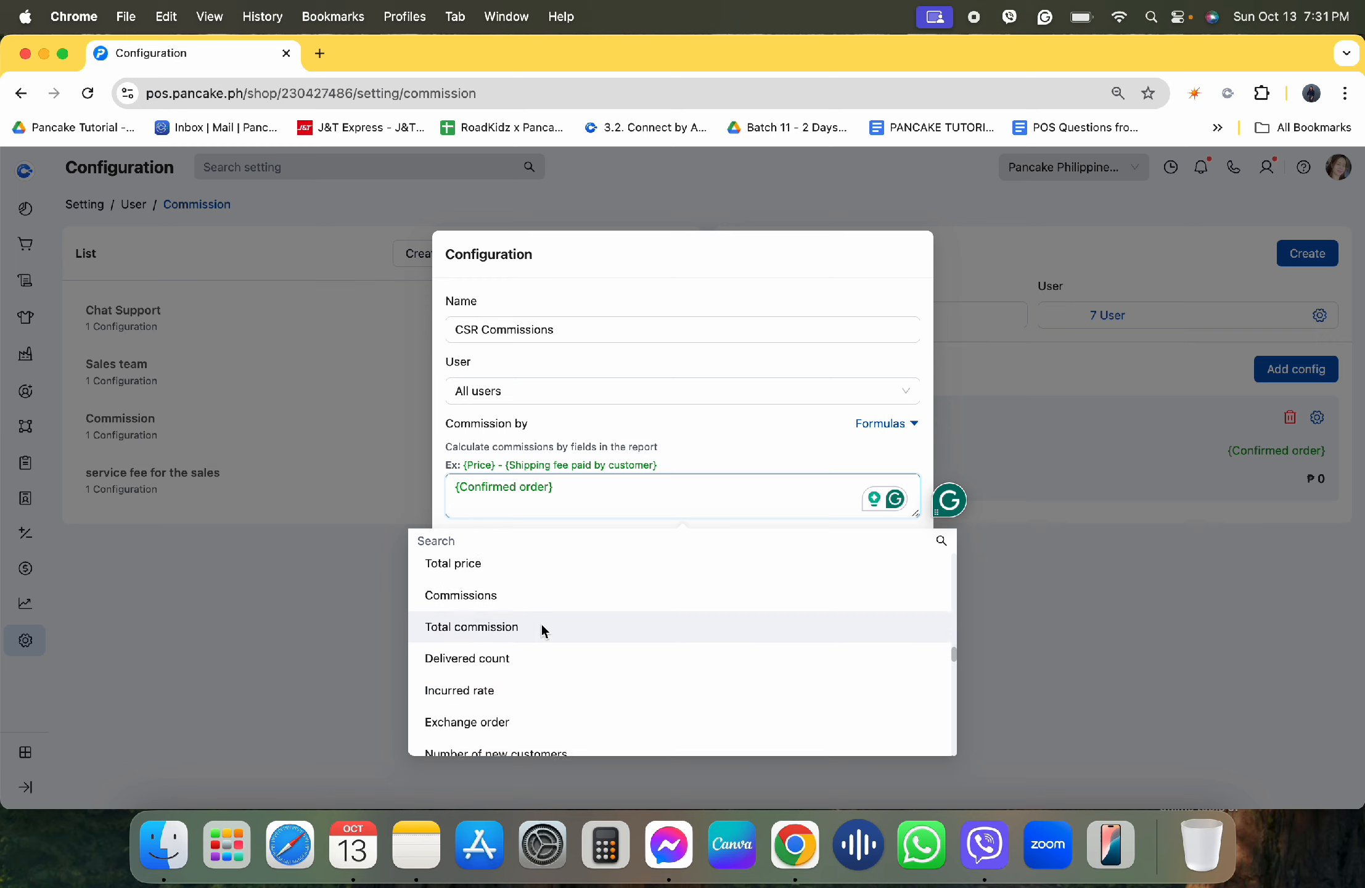
click(628, 485)
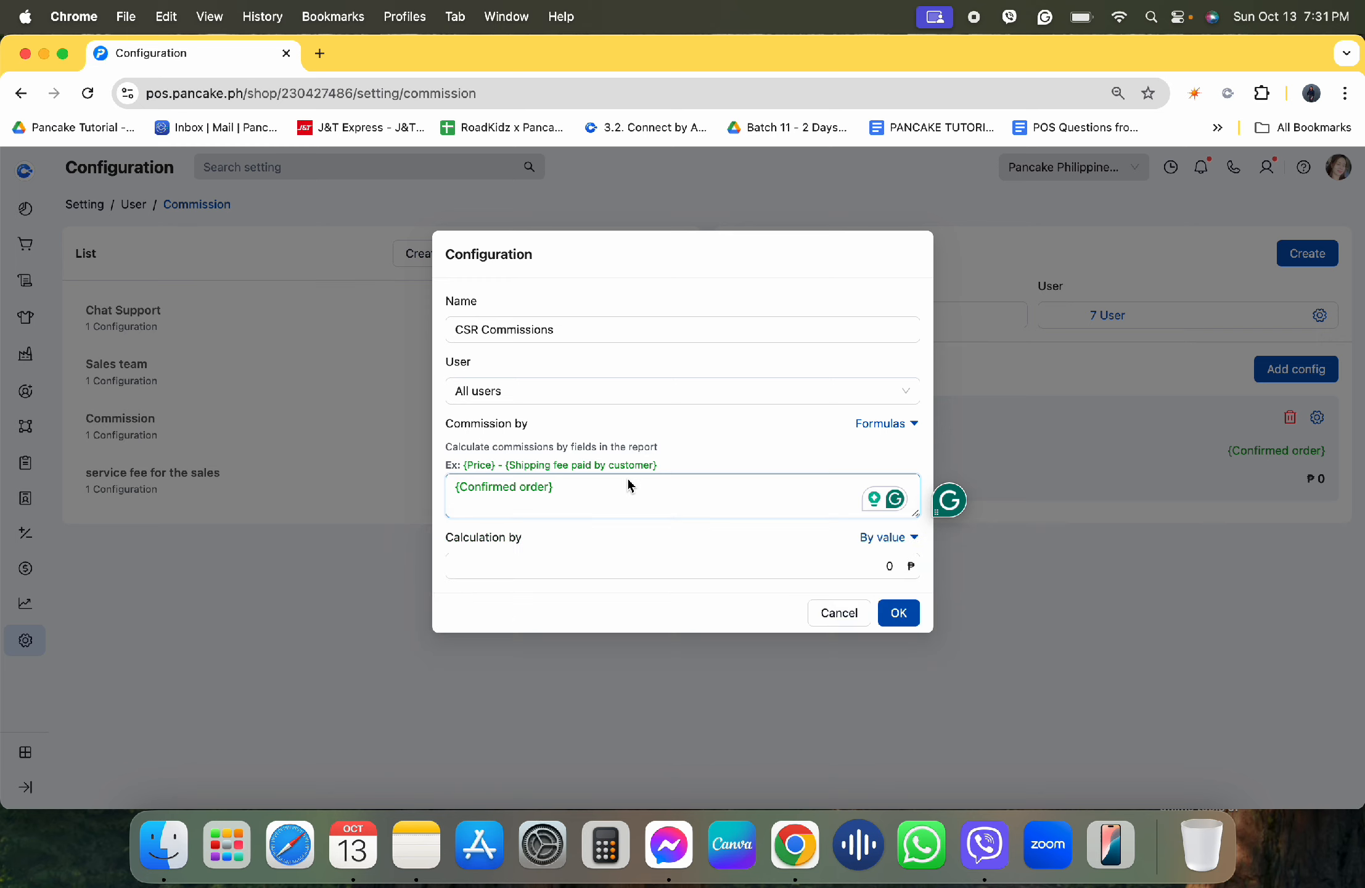
Step: Set the CSR Commissions calculation by value to ₱30 and confirm the configuration
click(656, 567)
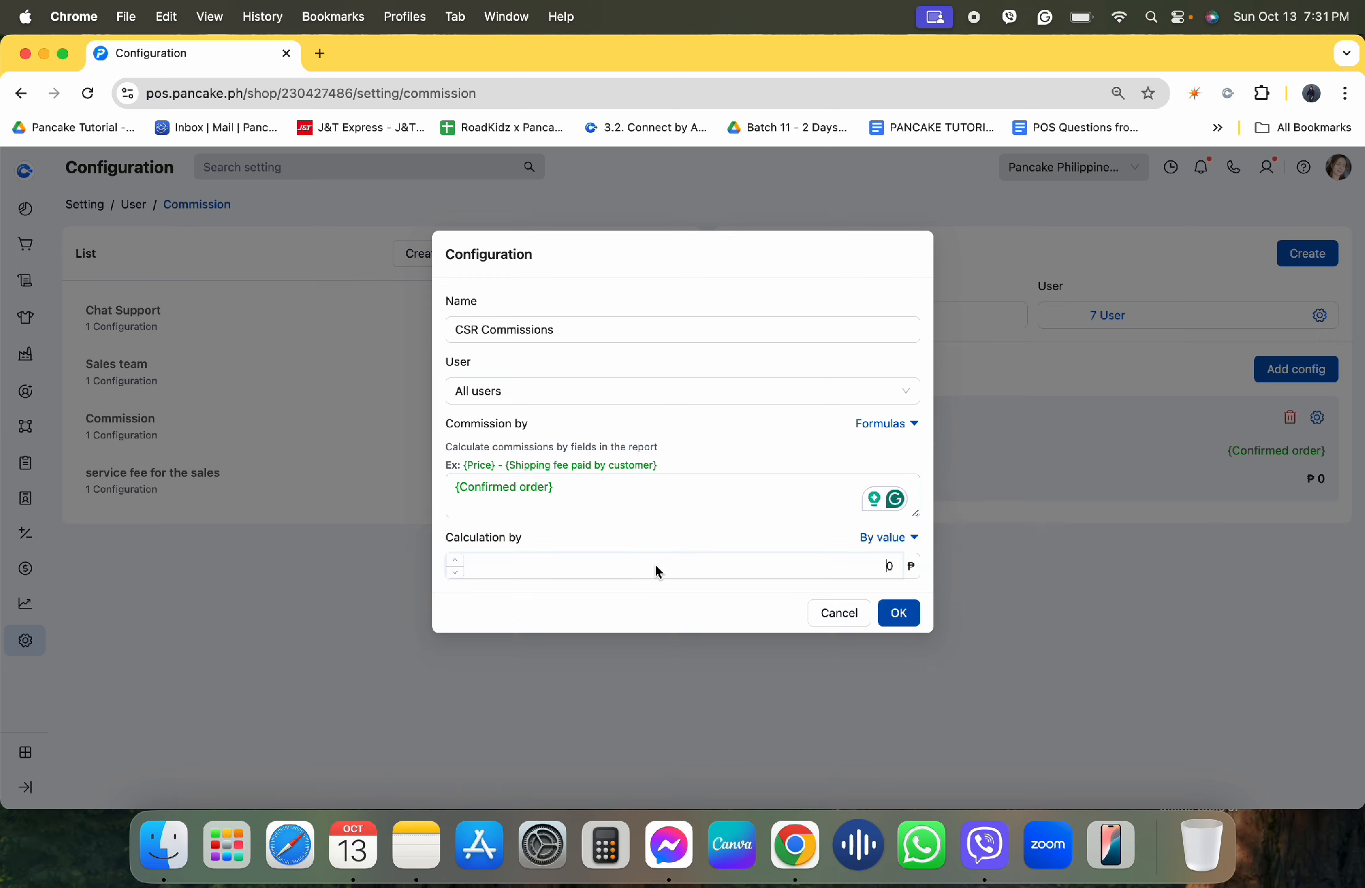
key(BackSpace)
click(897, 611)
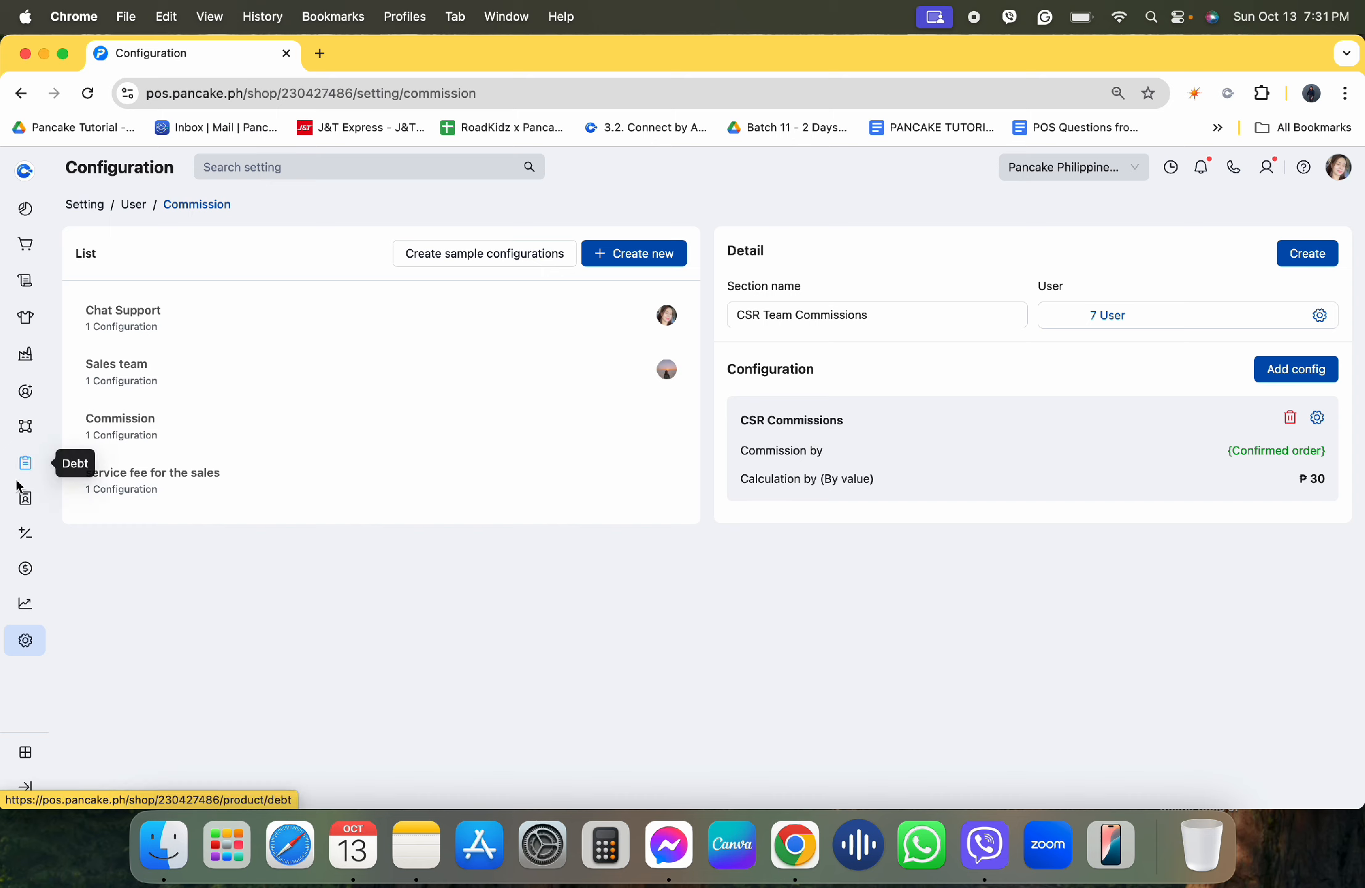
Step: Open the Revenue sales report and show it by user
mouse_move(26, 599)
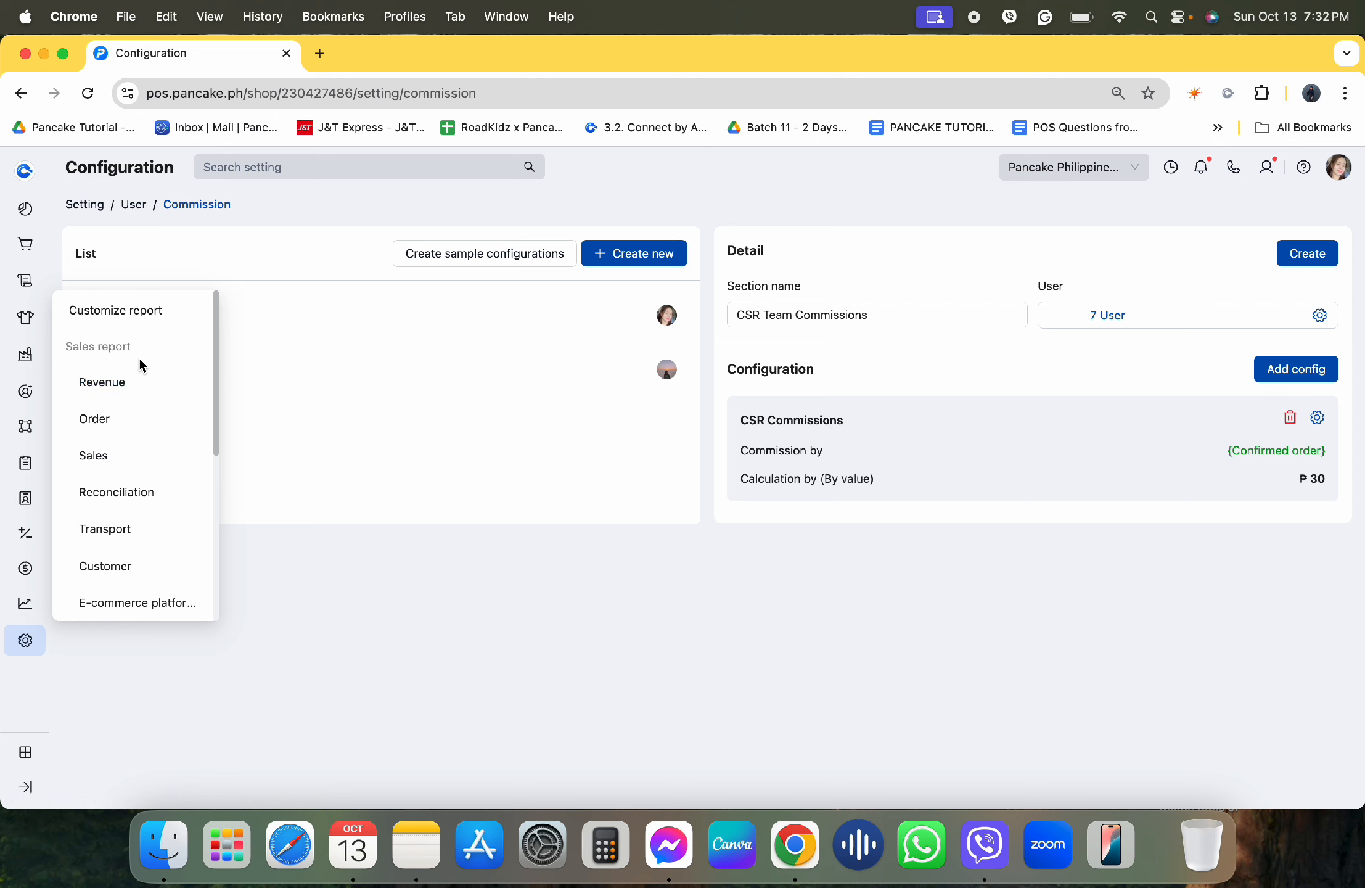
click(136, 387)
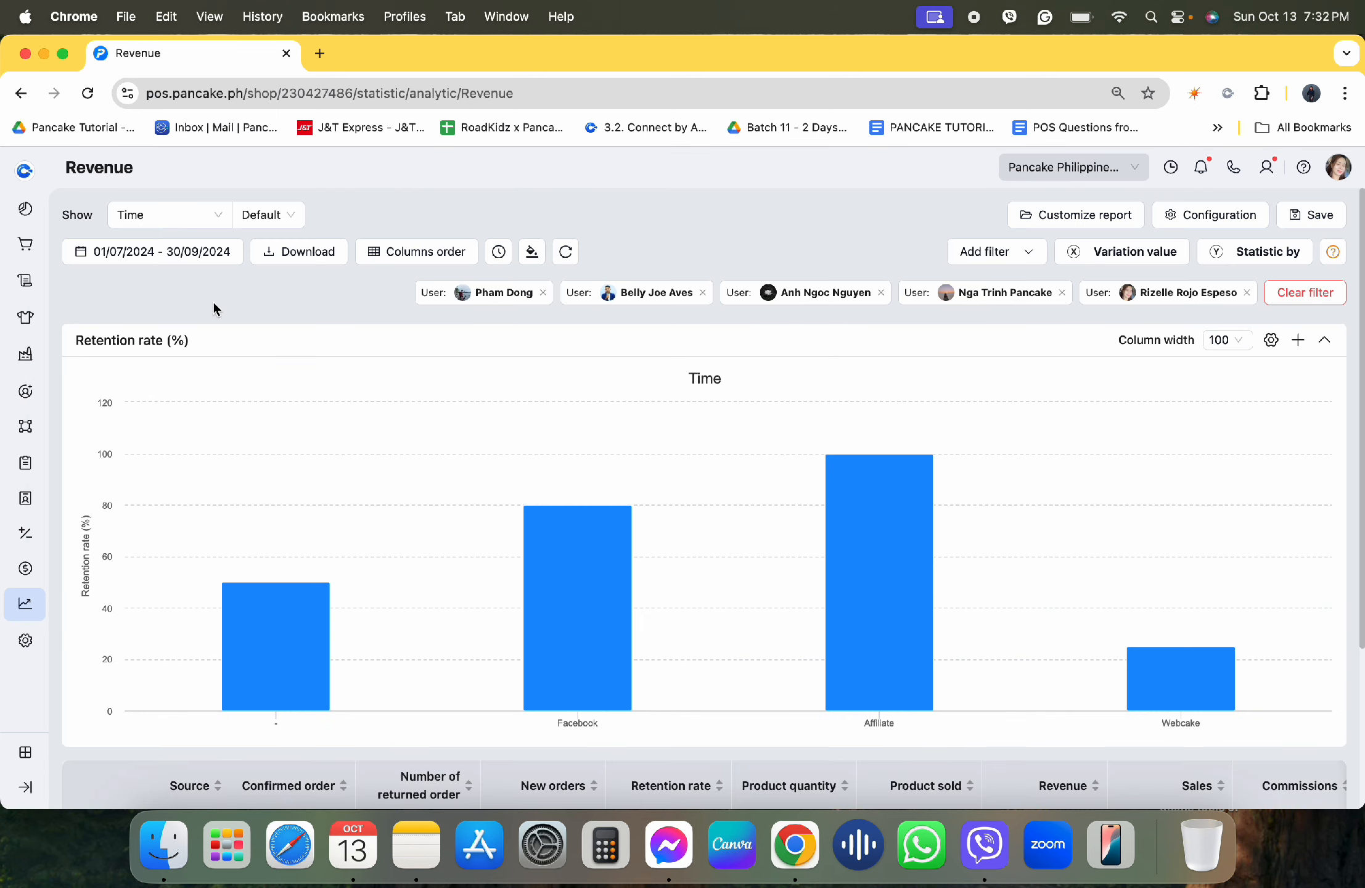
mouse_move(411, 588)
scroll(413, 587, down, 1)
scroll(413, 587, down, 5)
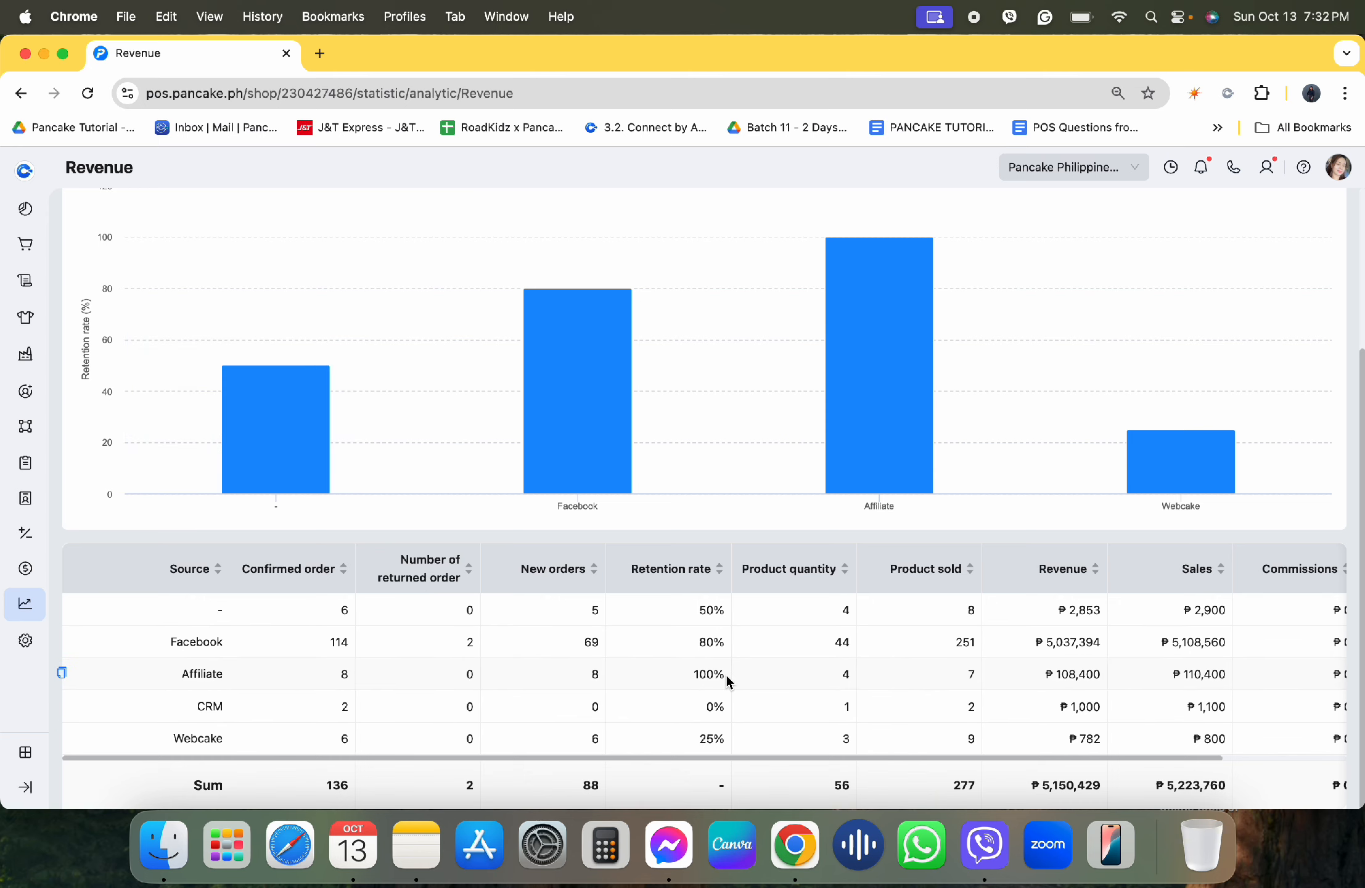
scroll(725, 672, right, 4)
scroll(726, 673, left, 4)
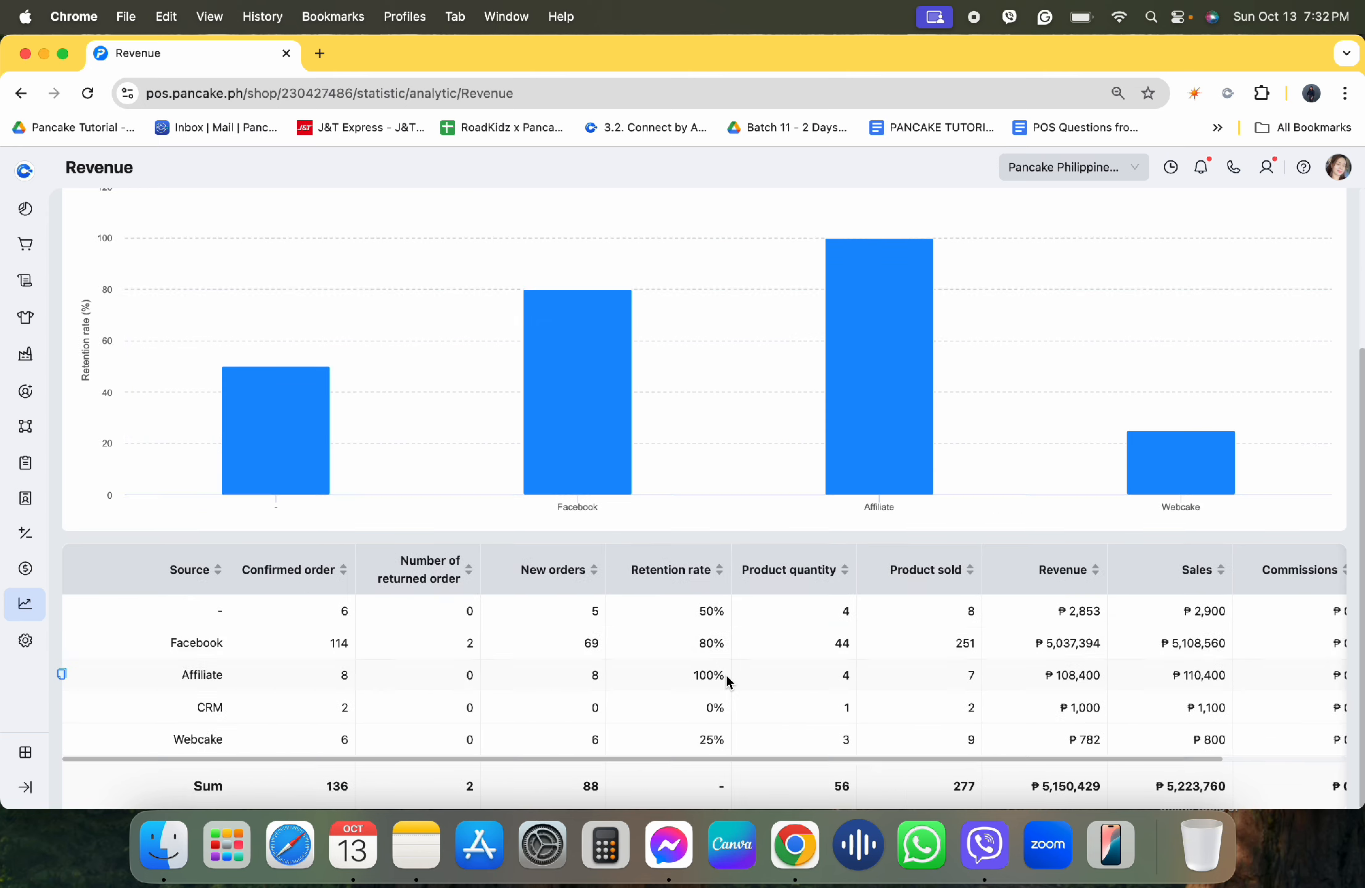
scroll(725, 673, up, 6)
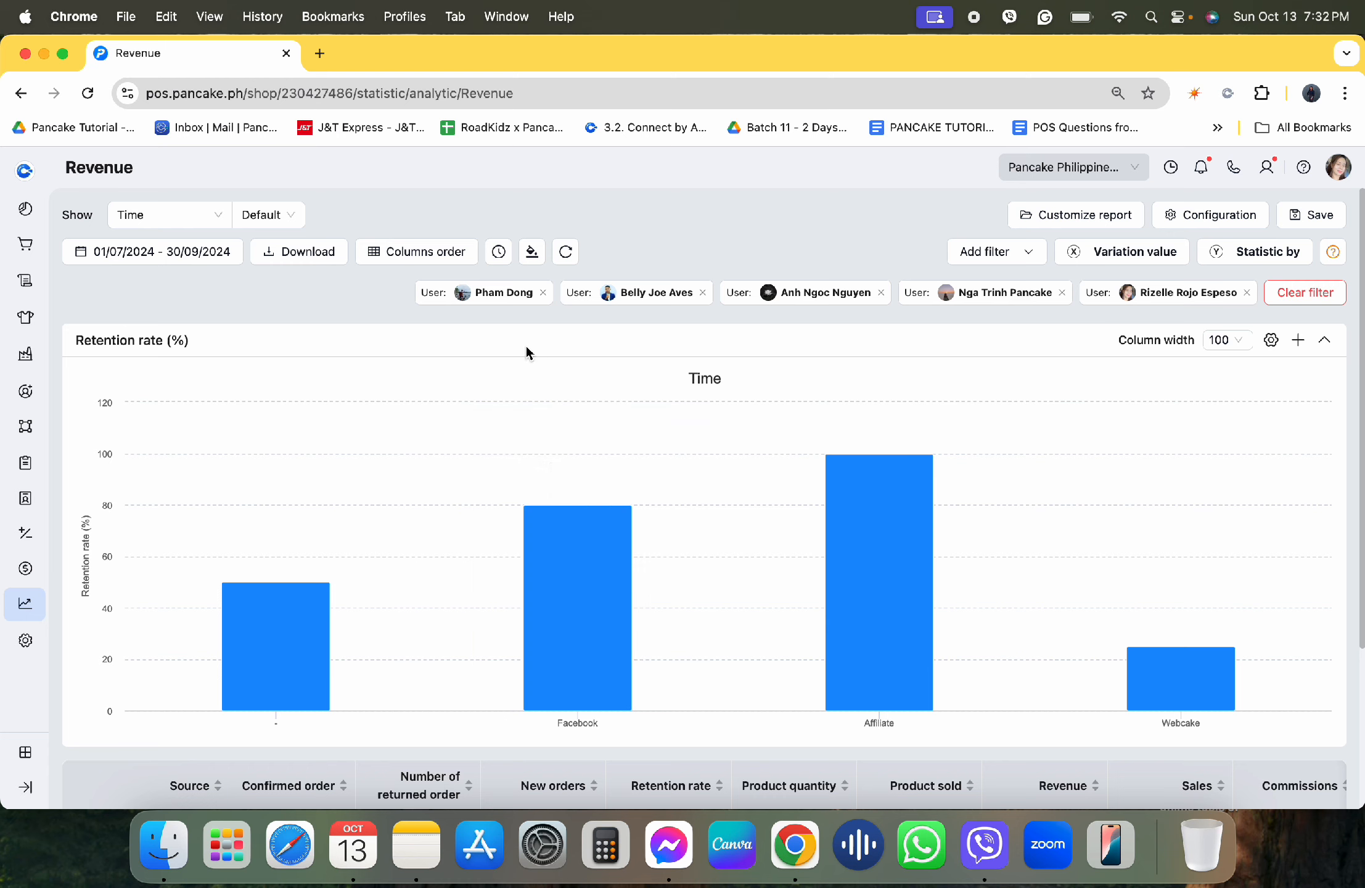
click(190, 222)
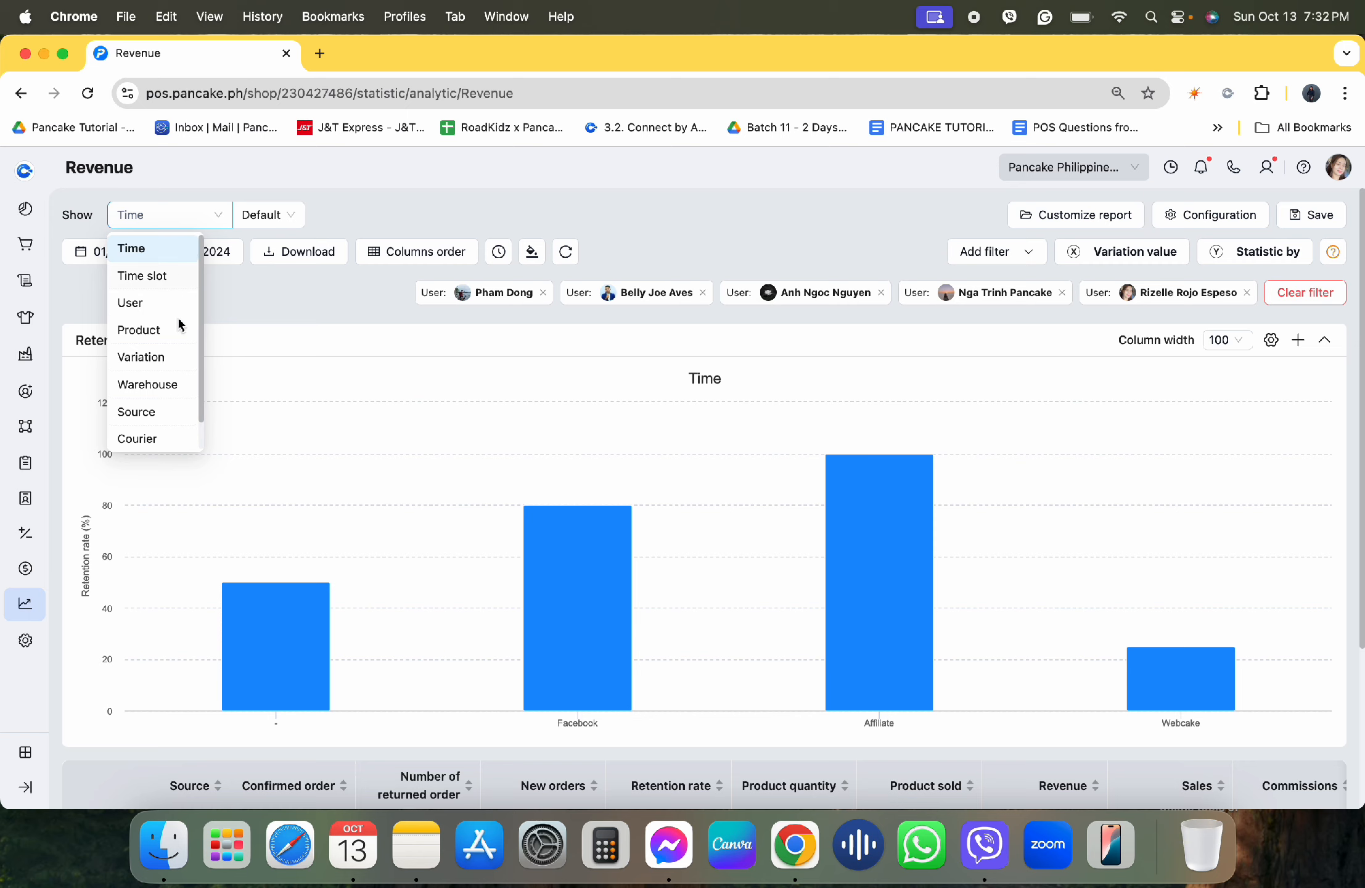
click(152, 302)
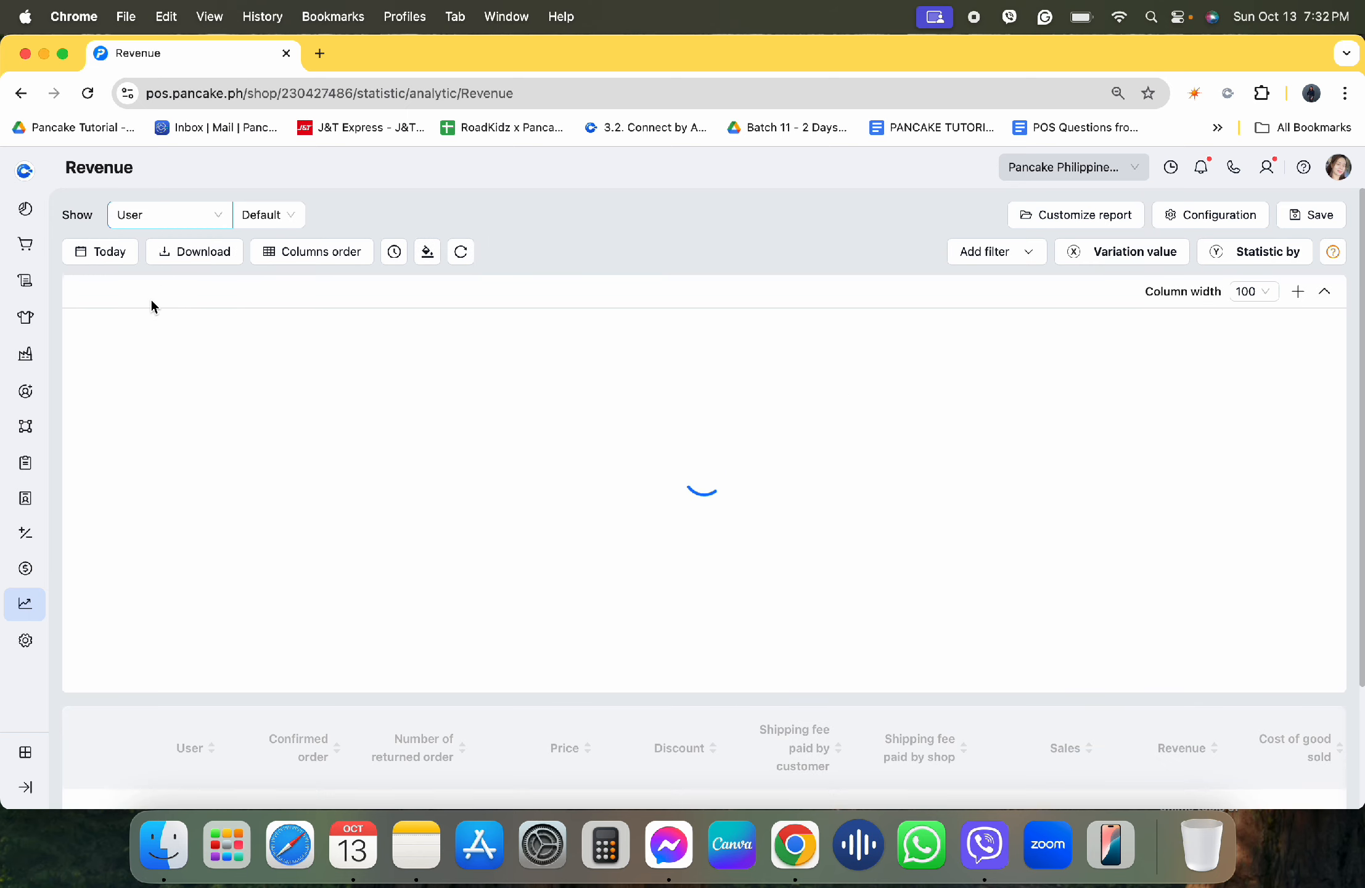
Step: Try to apply a date range from 1 July 2024 to 13 October 2024 to the Revenue report
click(116, 253)
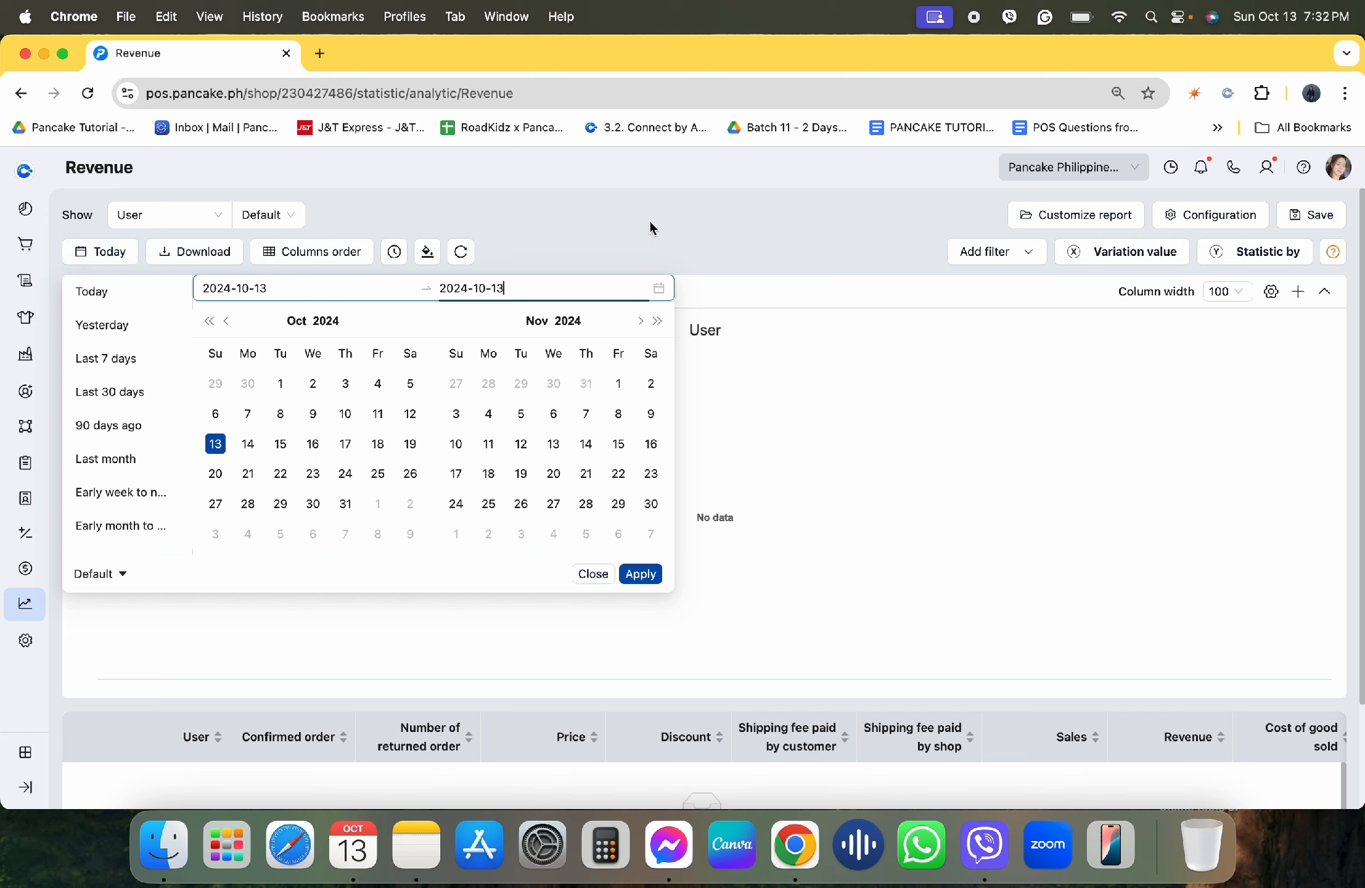
click(649, 226)
click(117, 260)
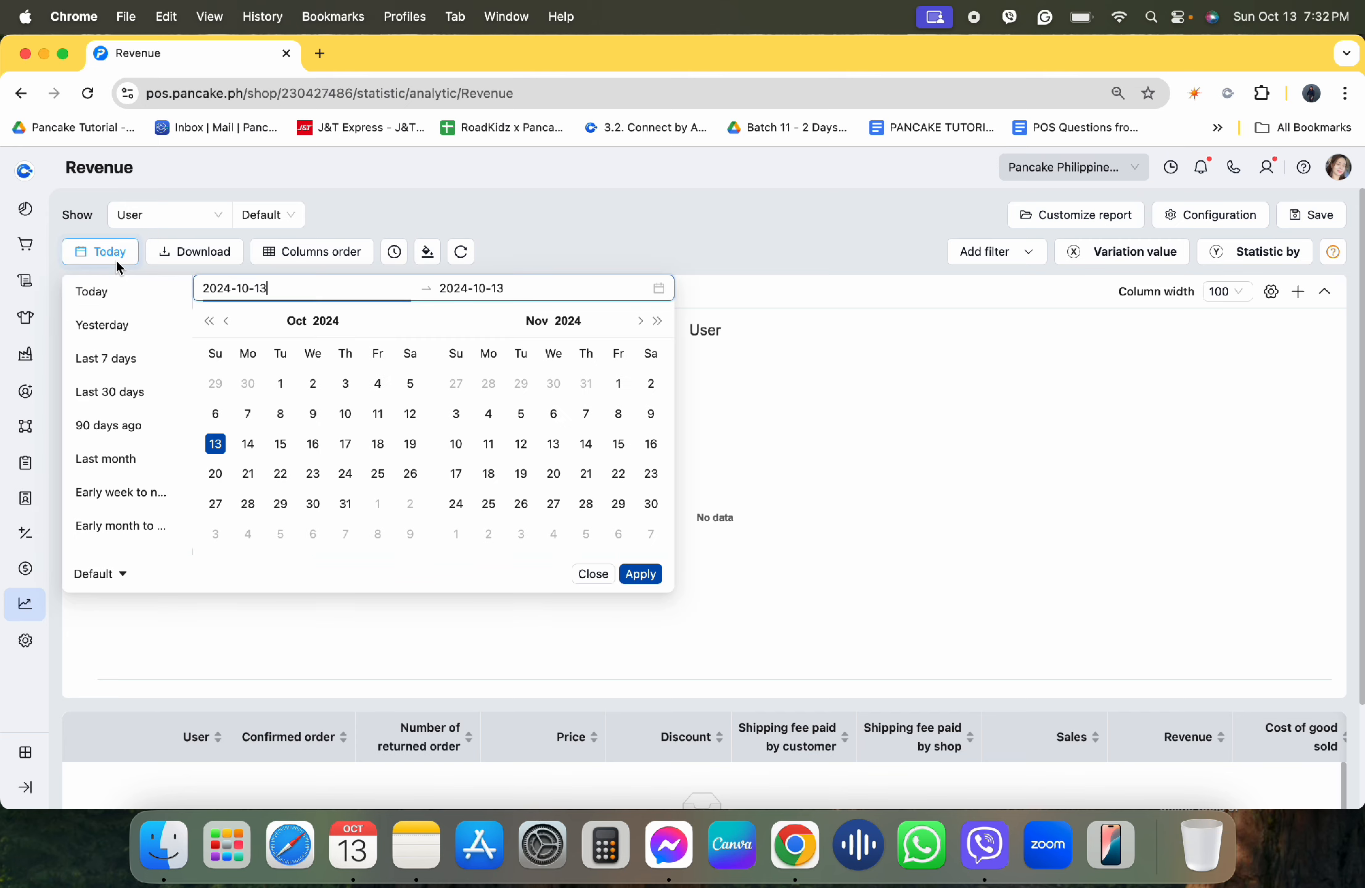
click(220, 322)
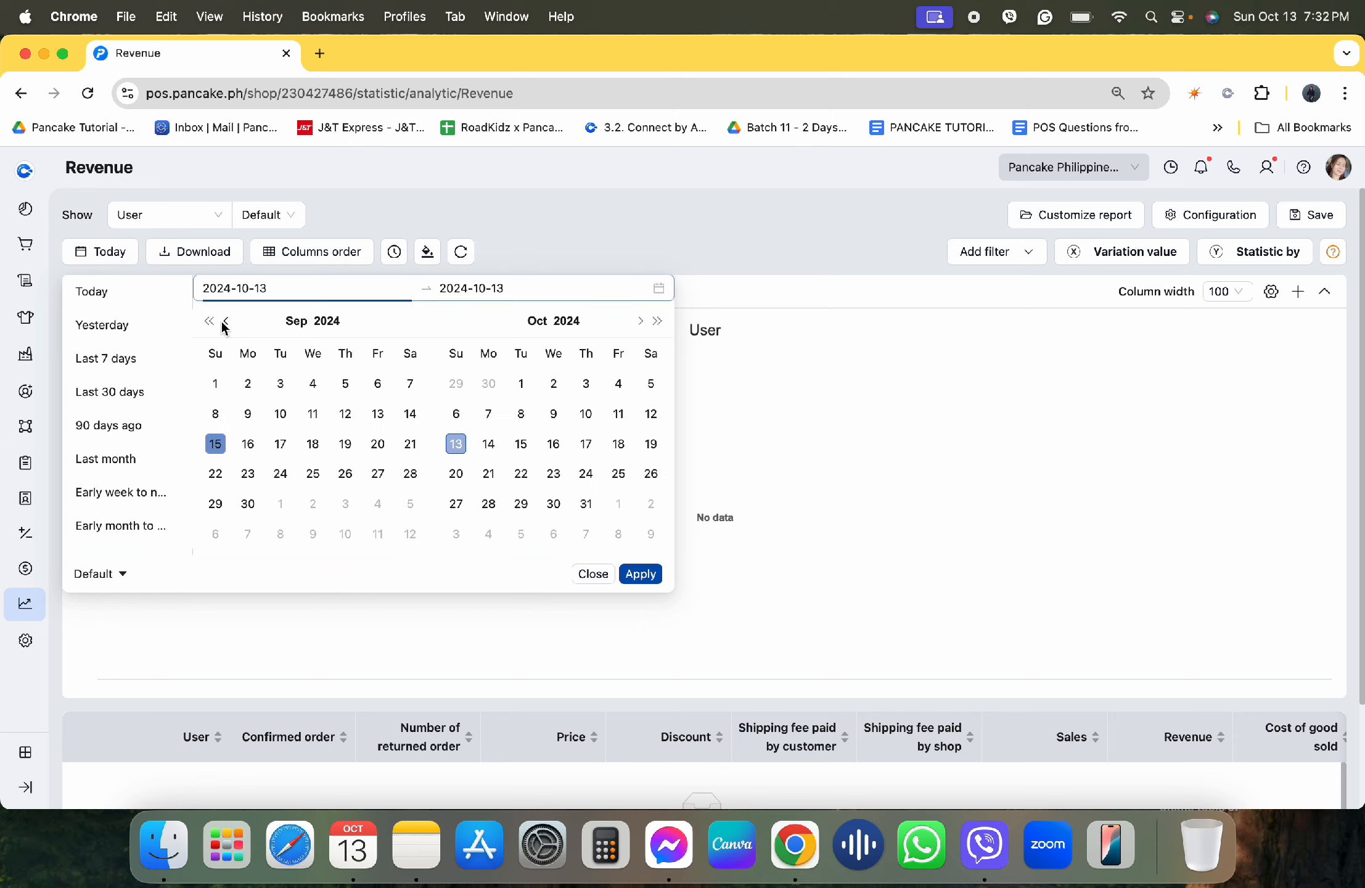
click(219, 322)
click(220, 322)
click(248, 384)
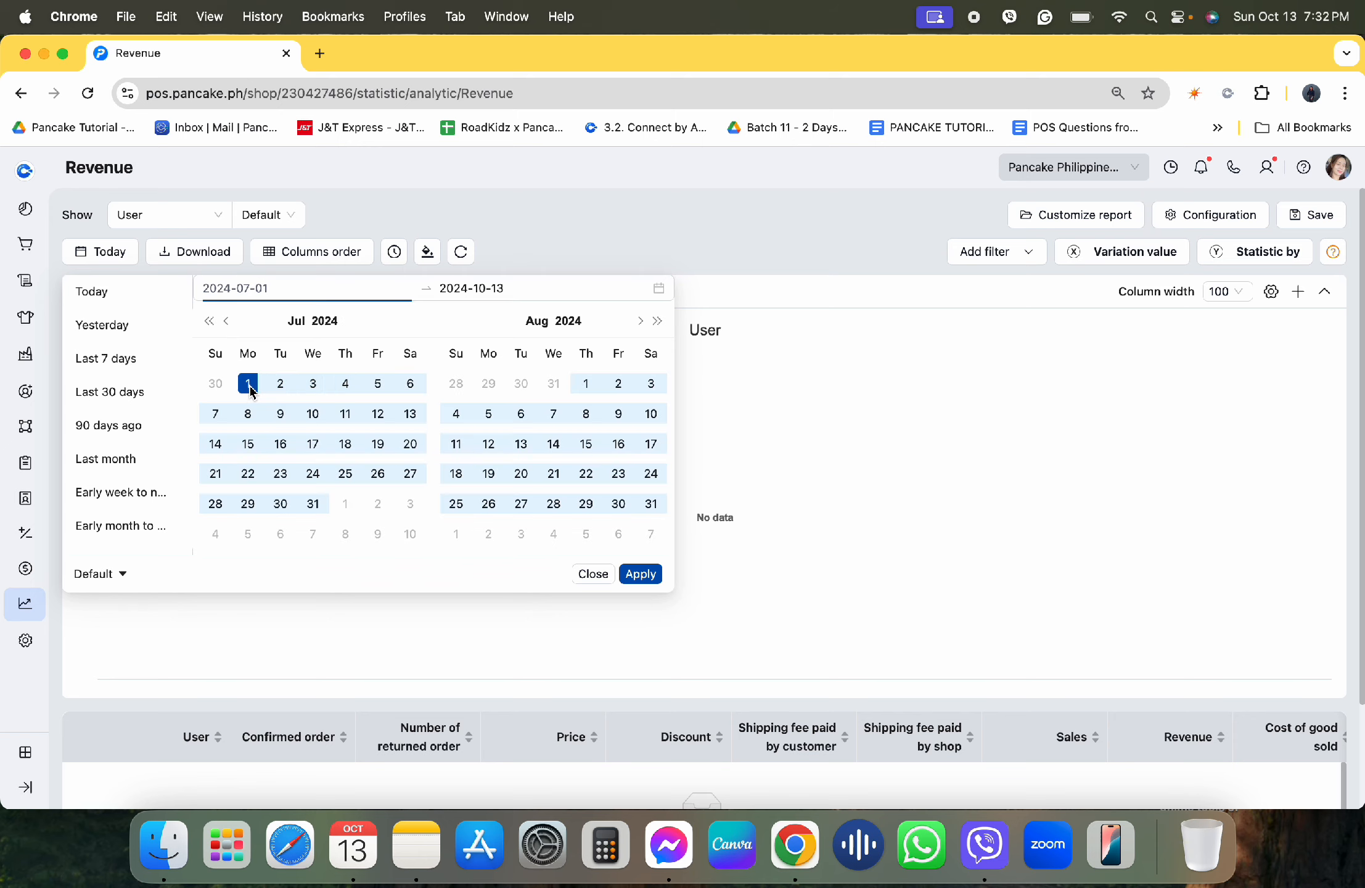
click(640, 321)
click(640, 320)
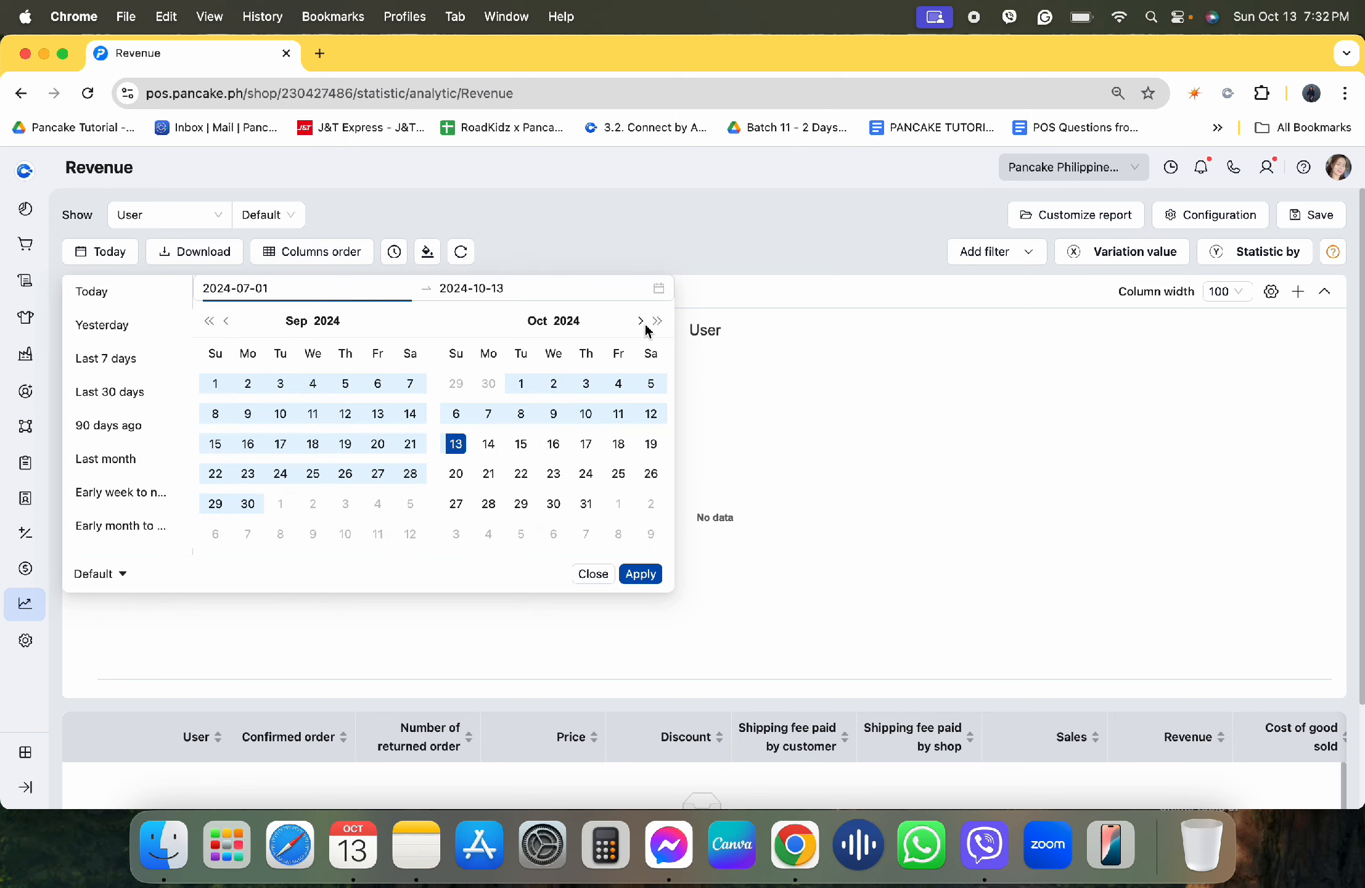
click(456, 444)
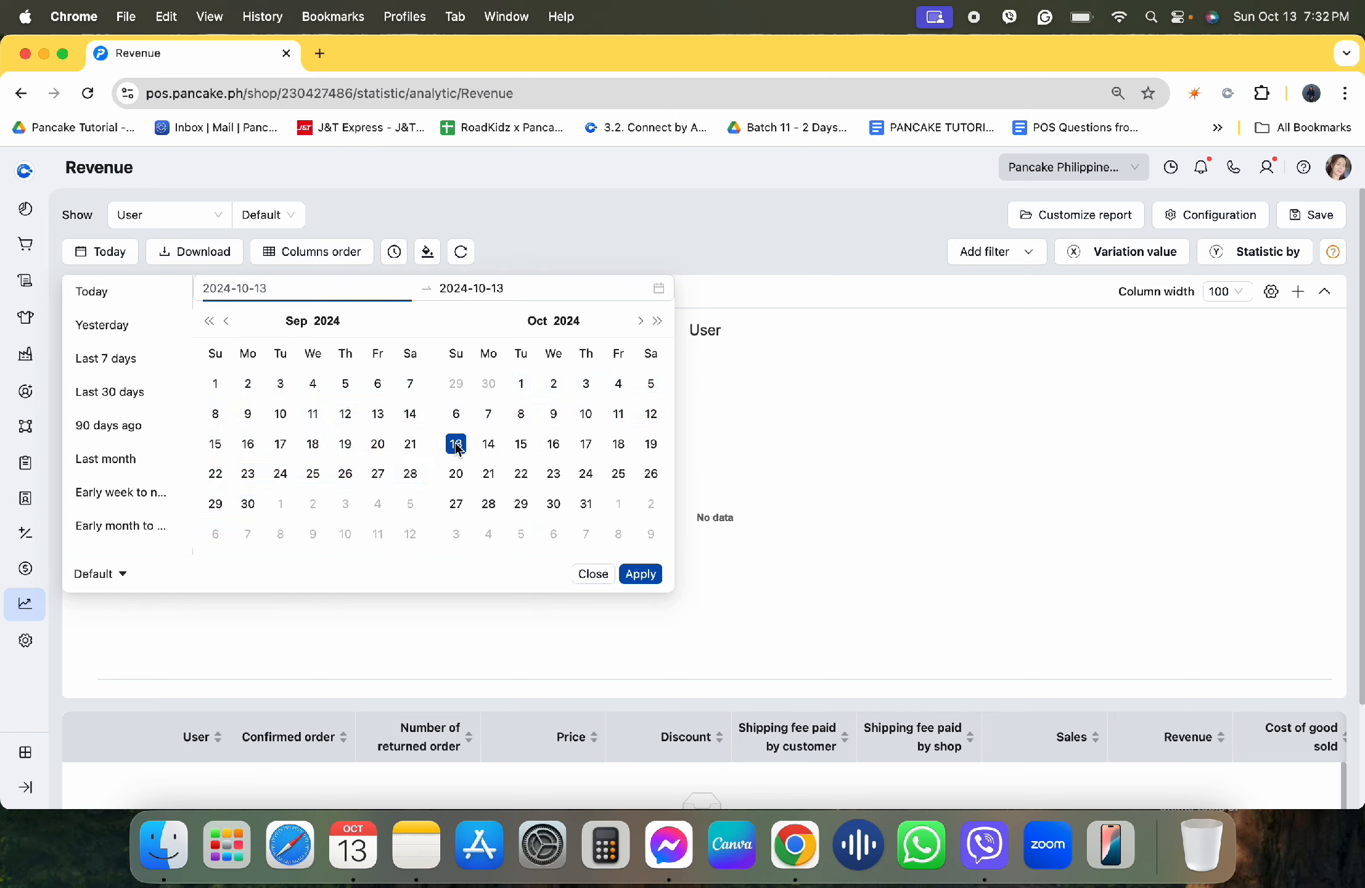
click(647, 573)
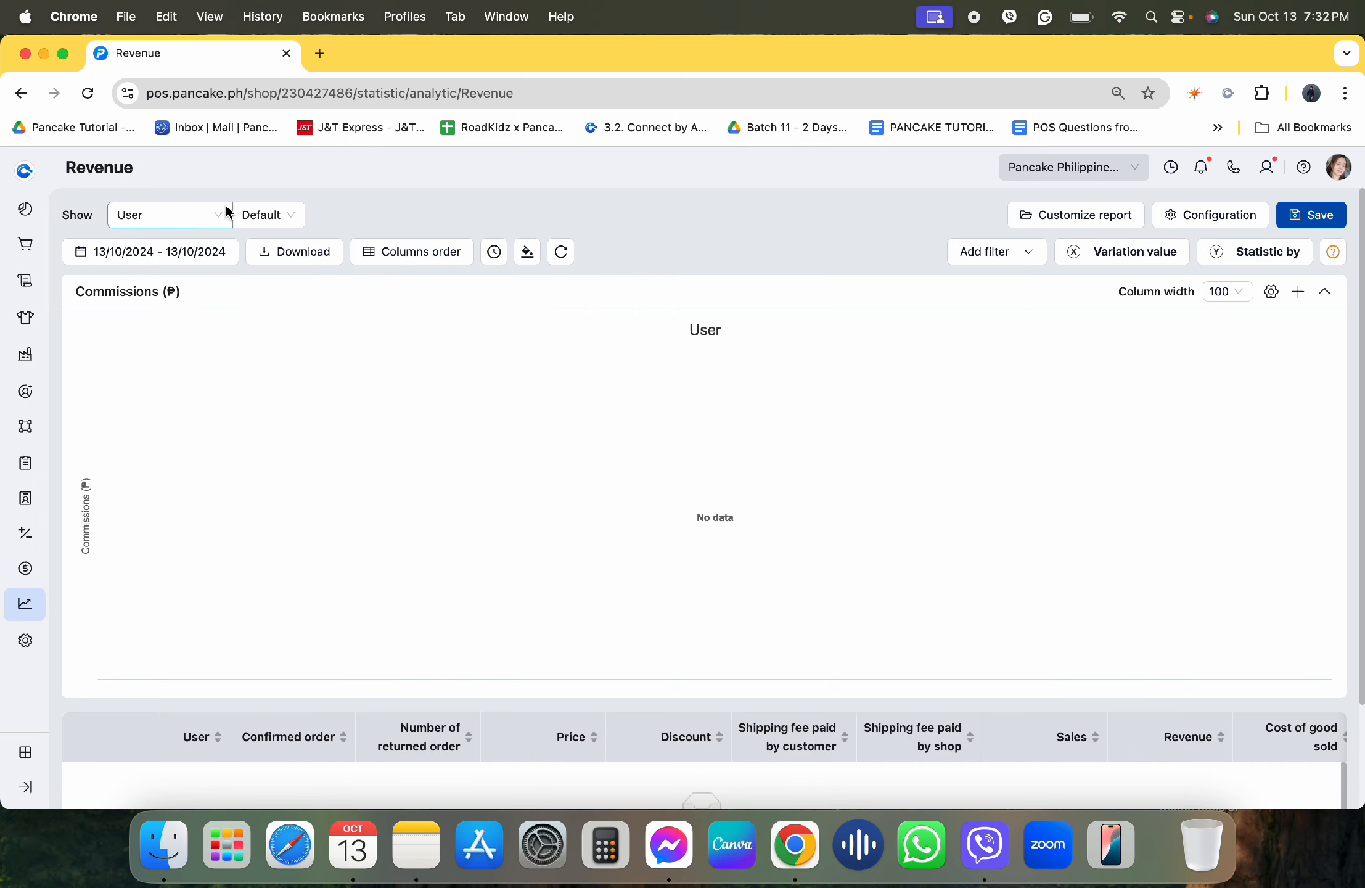
Step: Keep the Revenue report shown by user and apply the date range 01/07/2024 to 13/10/2024
click(200, 216)
click(170, 295)
scroll(674, 389, down, 1)
scroll(674, 389, up, 1)
click(187, 257)
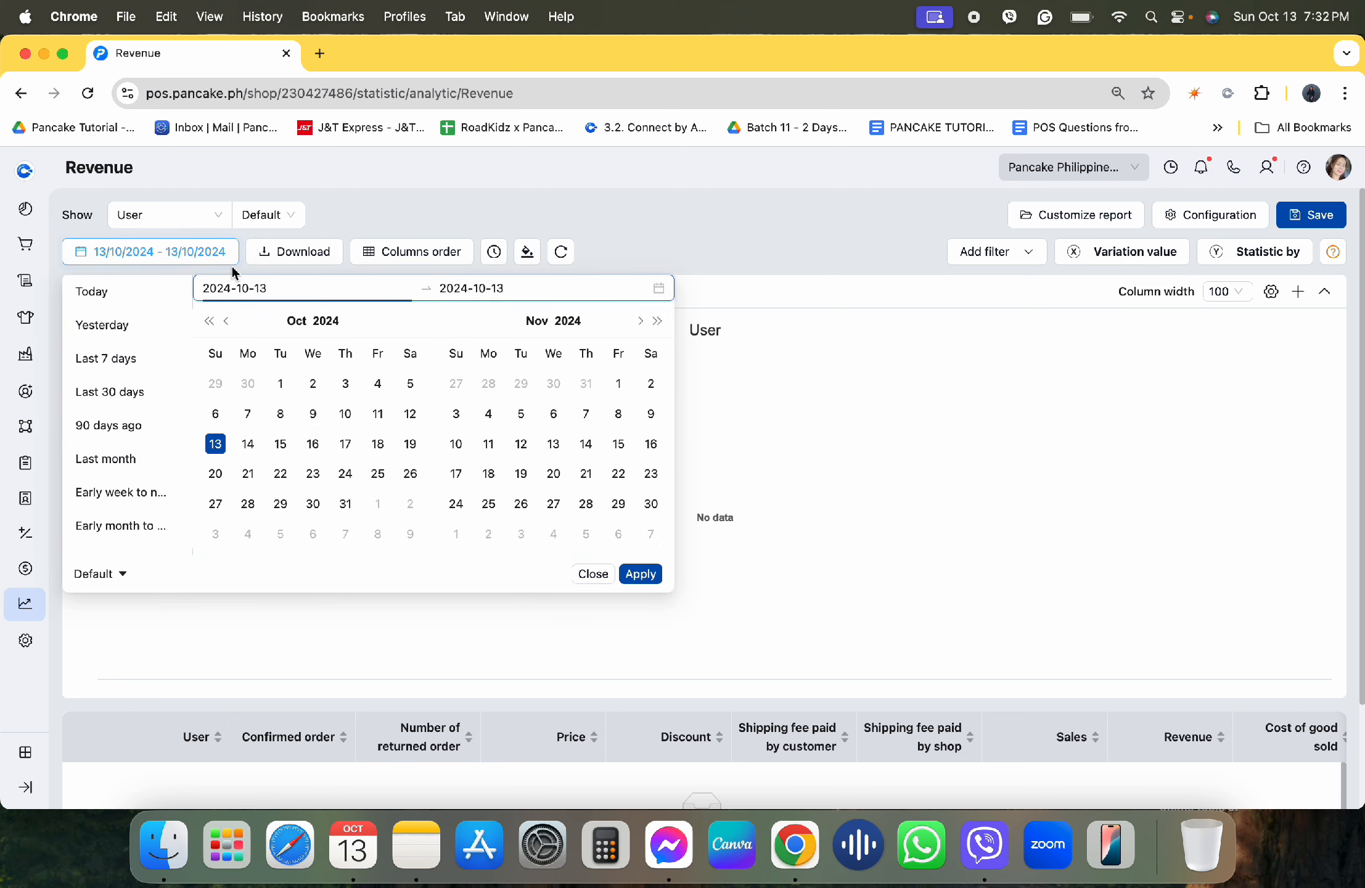
click(227, 320)
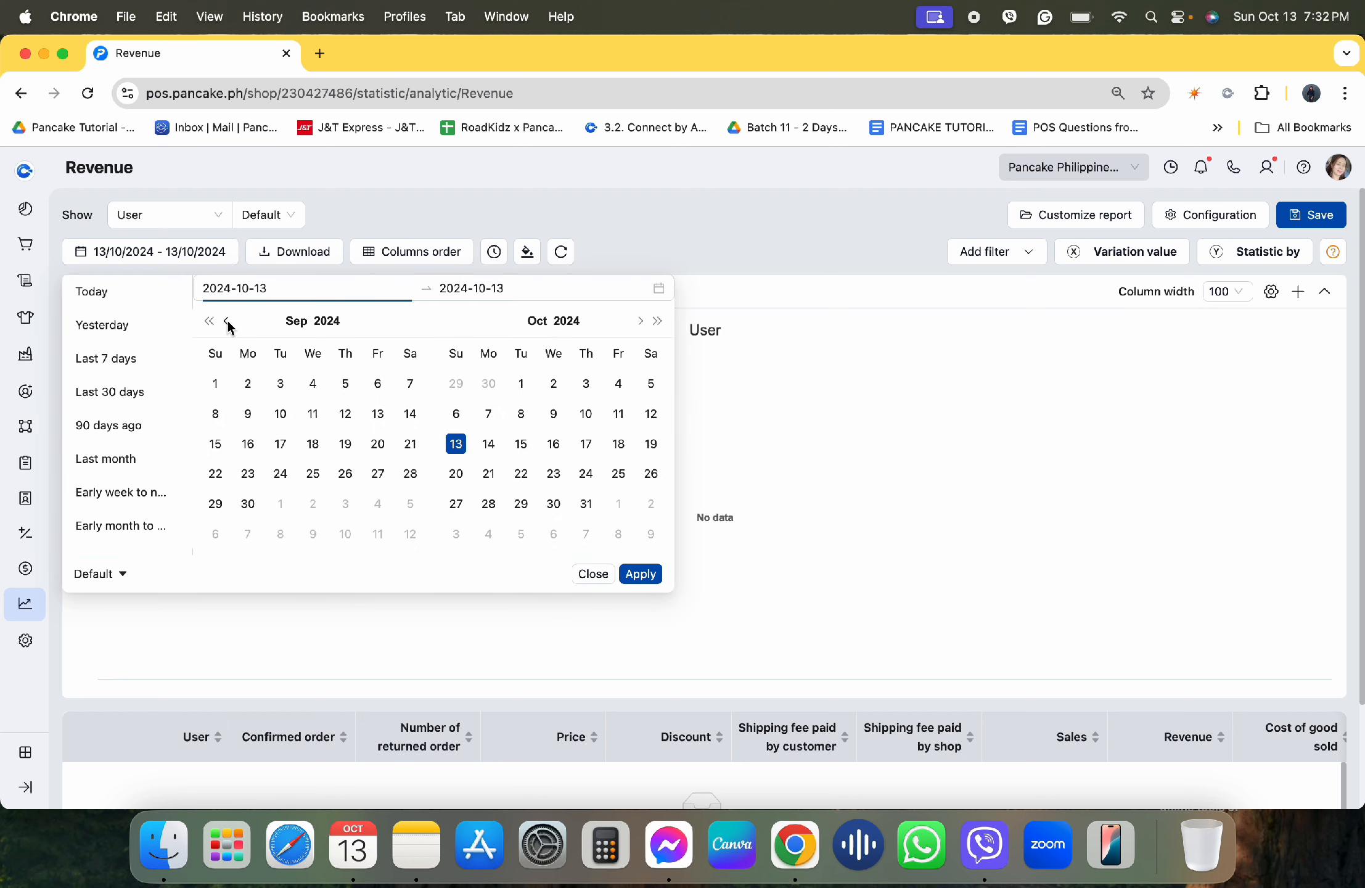
click(227, 320)
click(227, 321)
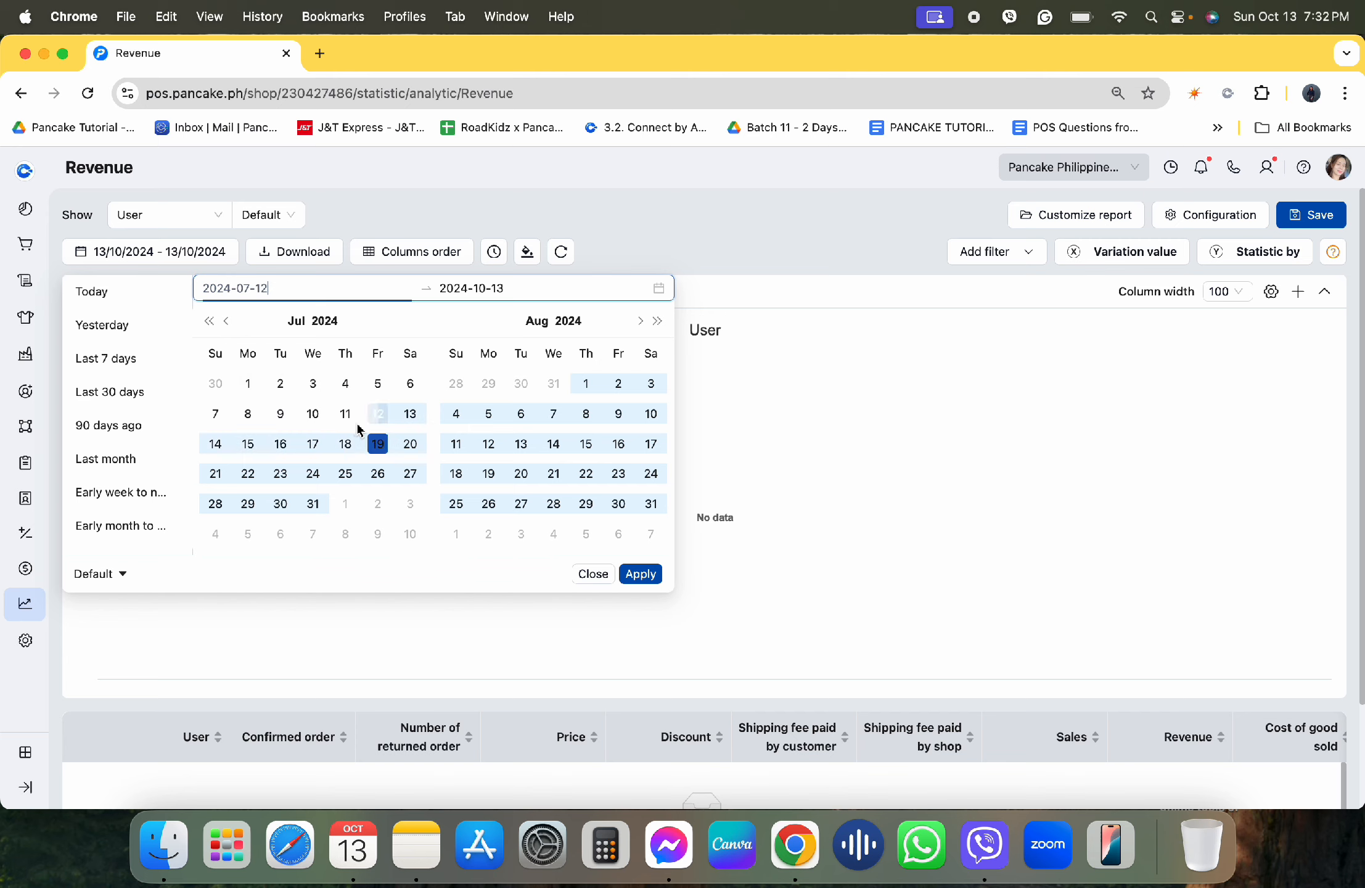
click(647, 572)
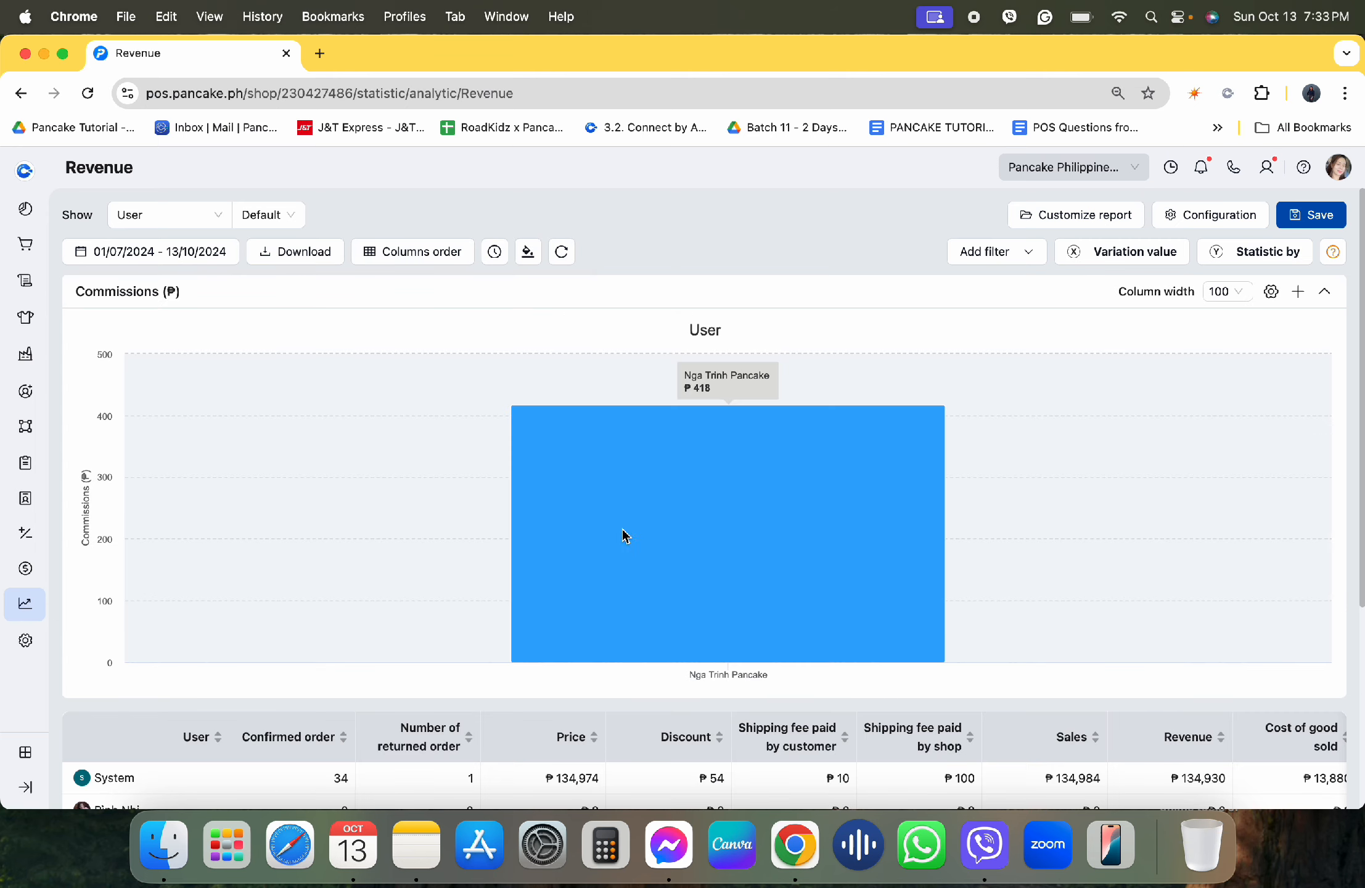
Step: Examine the confirmed orders and the commissions of each user in the Revenue report's chart and table
scroll(381, 672, down, 5)
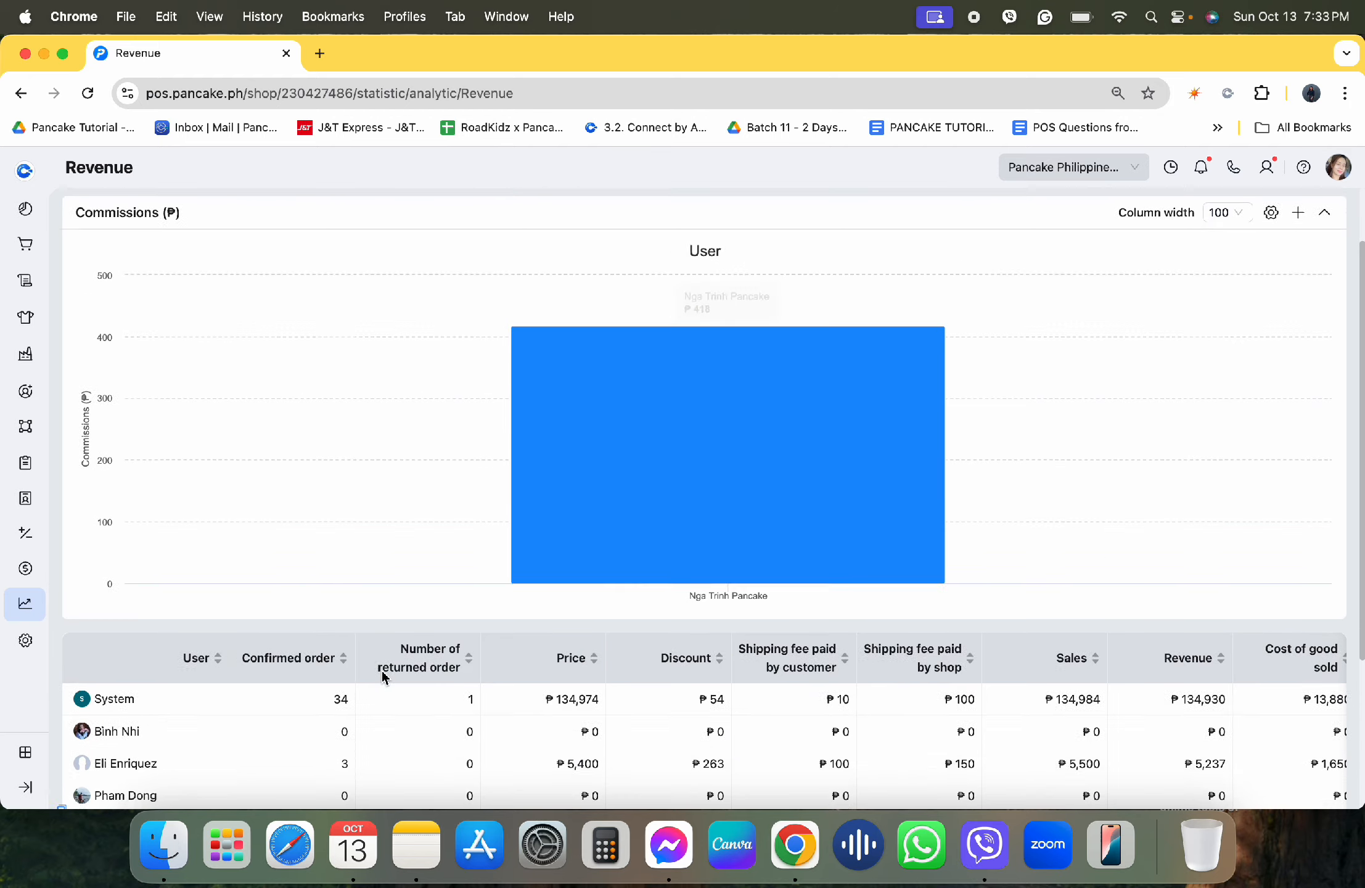
scroll(384, 678, down, 2)
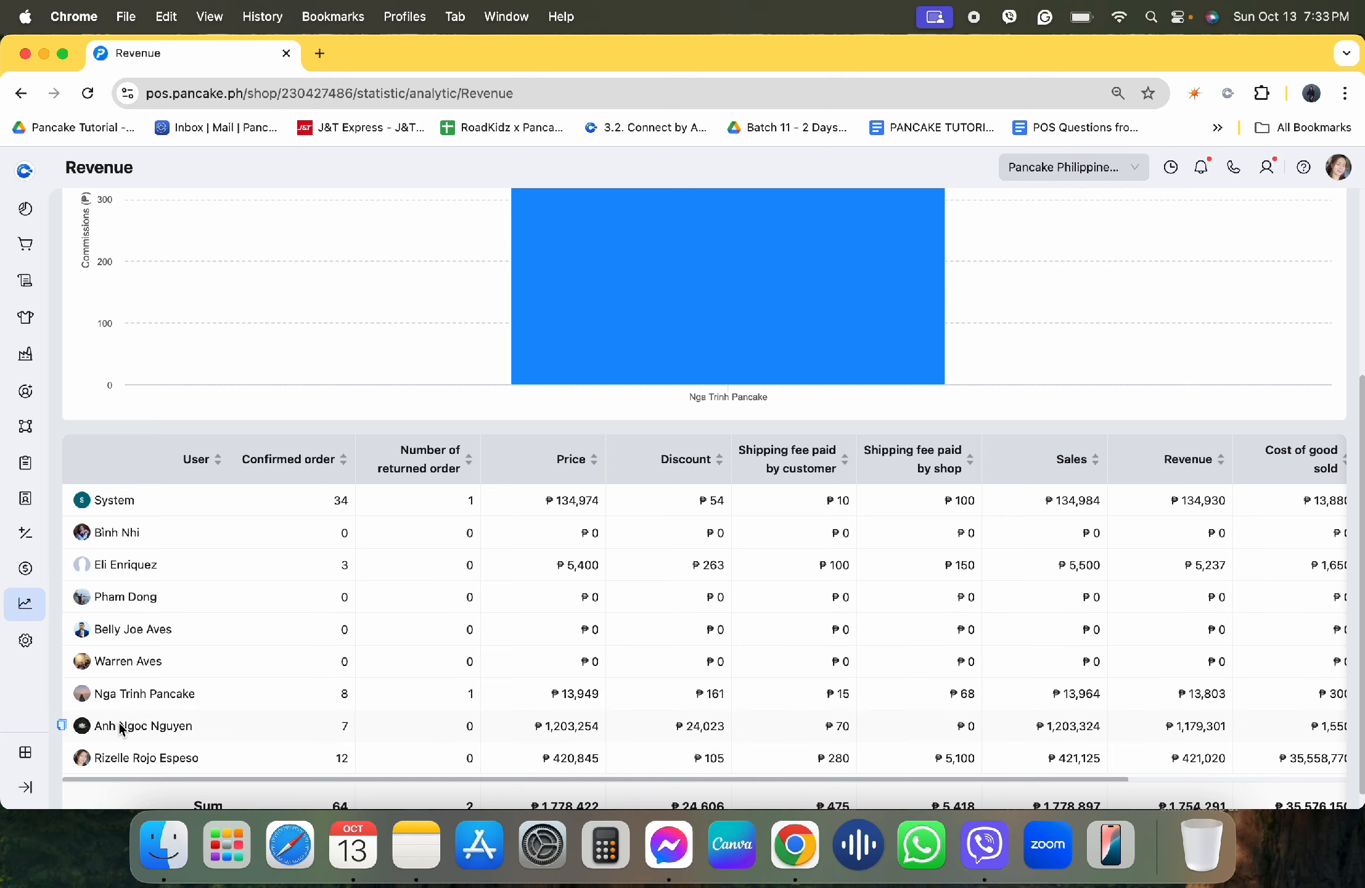
scroll(578, 674, down, 1)
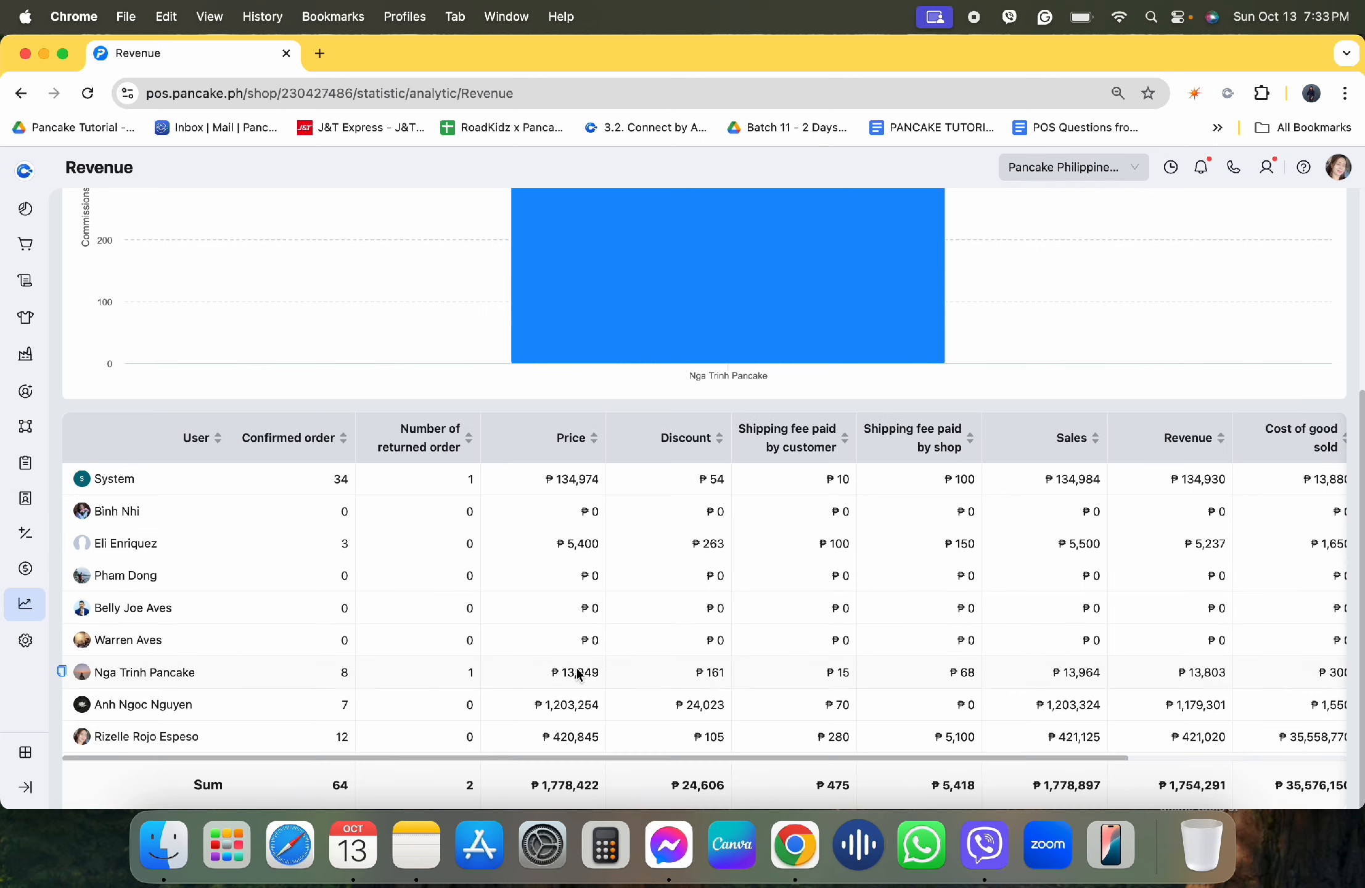
scroll(578, 674, right, 2)
scroll(578, 674, left, 1)
scroll(578, 674, right, 3)
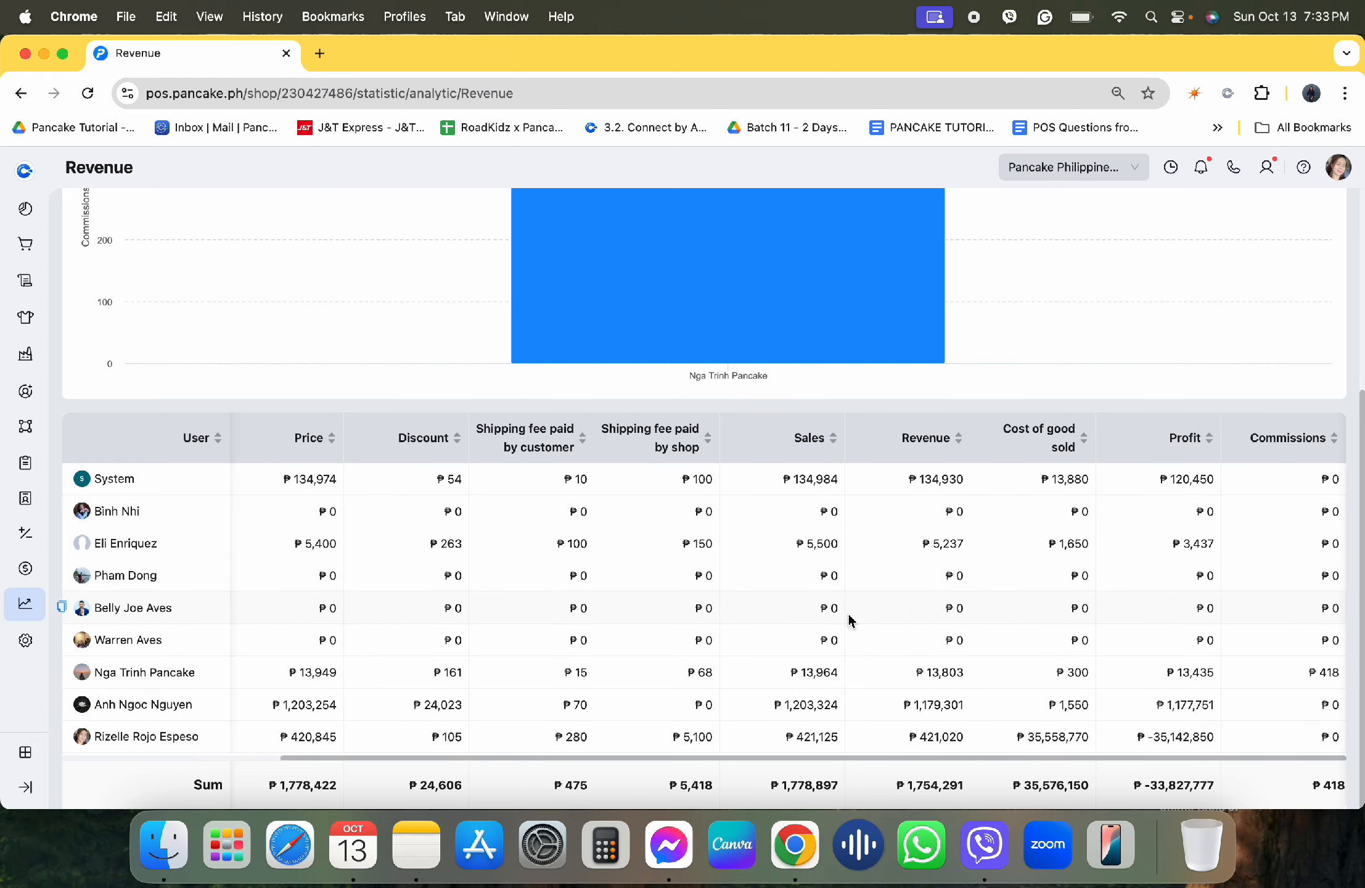
scroll(848, 618, left, 2)
scroll(848, 618, up, 1)
scroll(850, 619, up, 5)
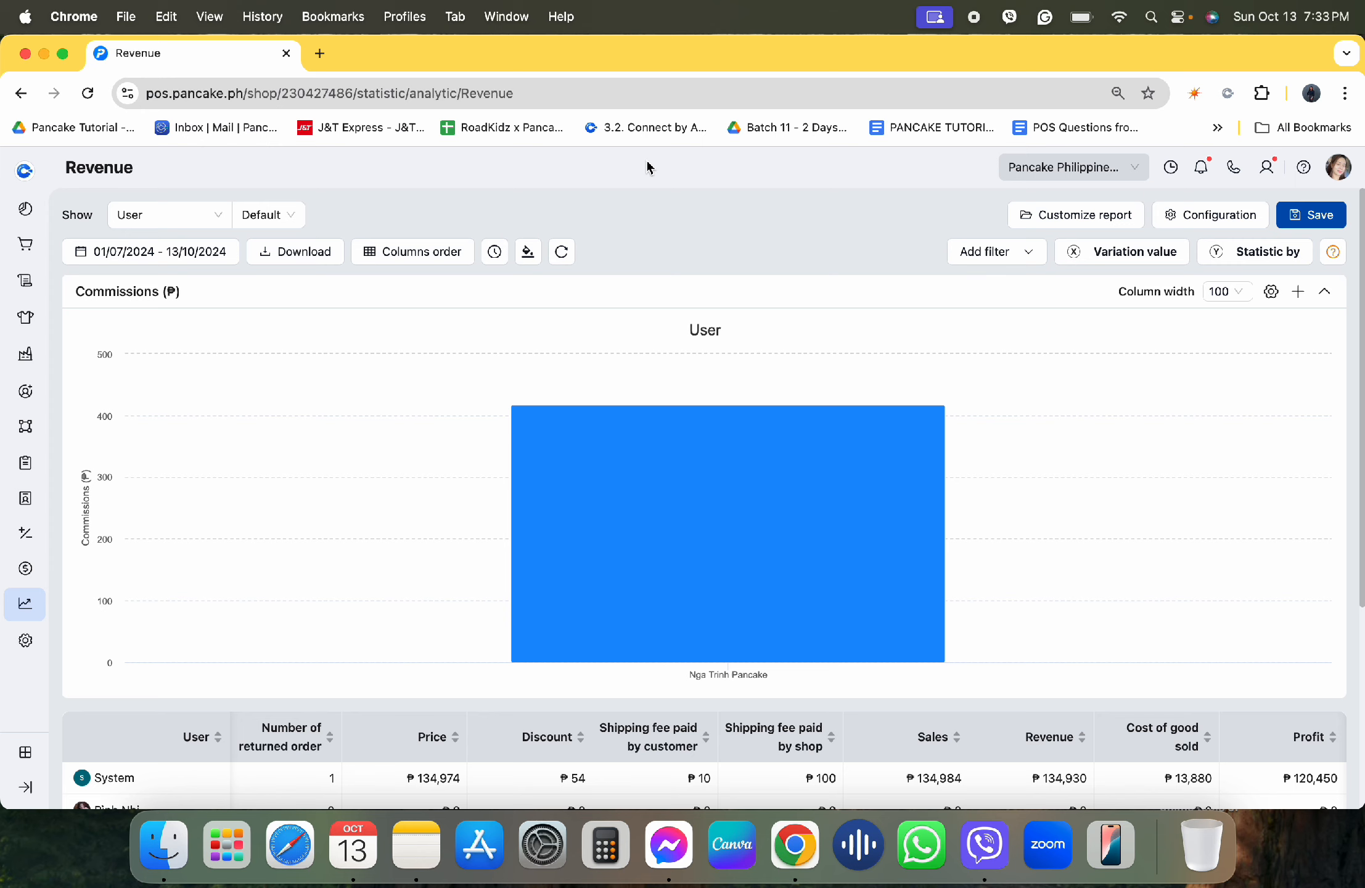
key(super+shift+5)
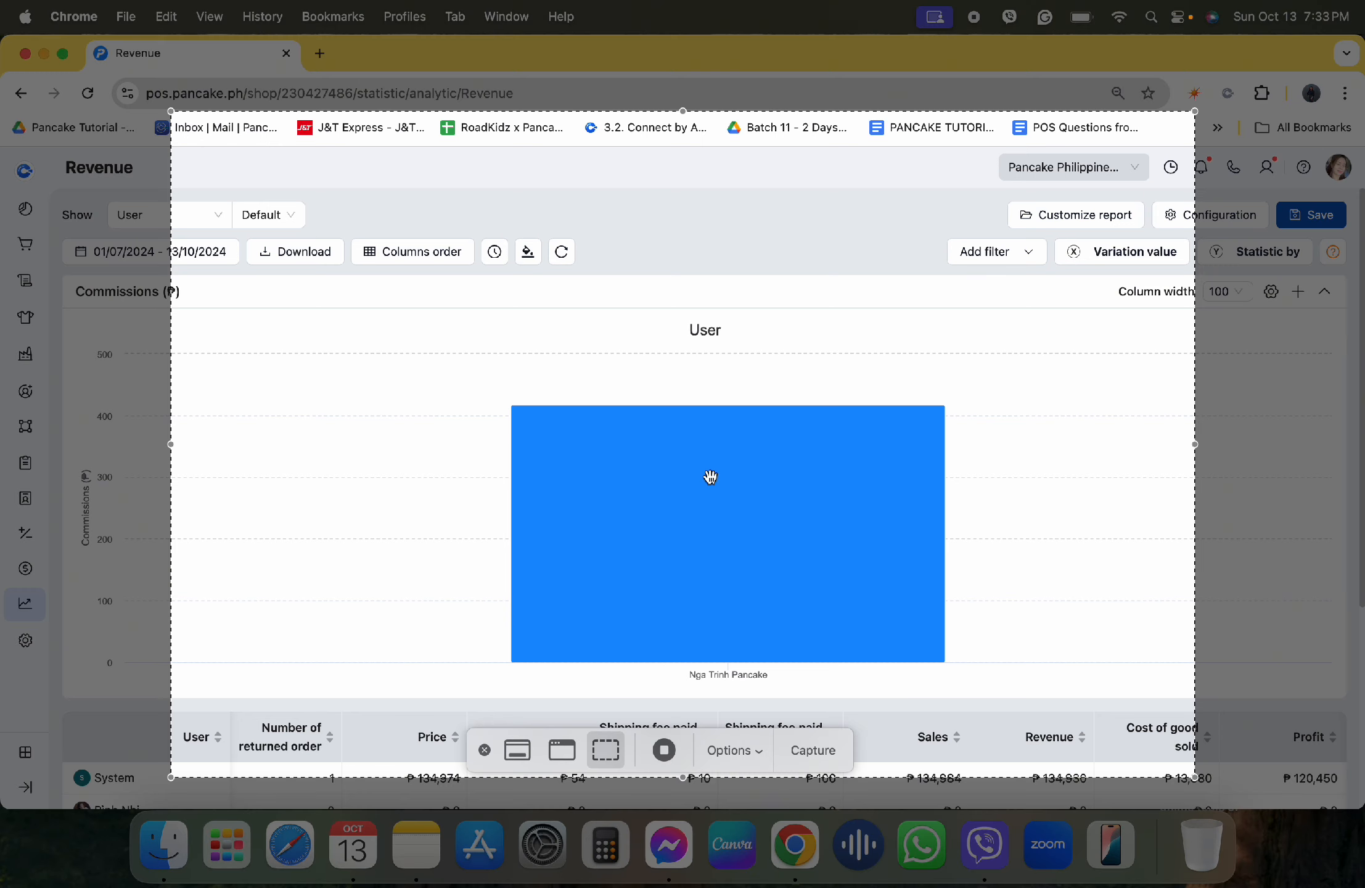